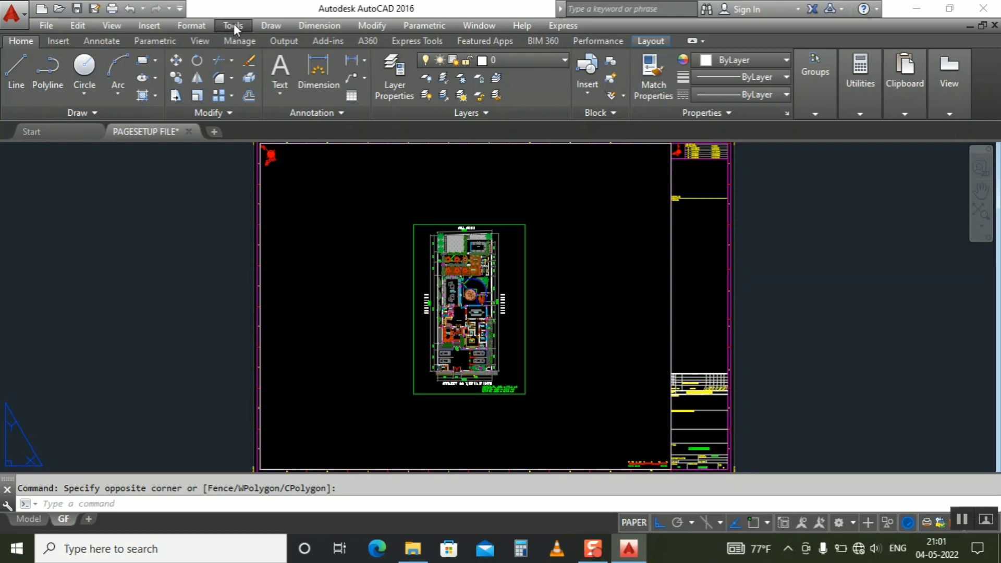
Display the Viewports toolbar from the Tools > Toolbars > AutoCAD list
{"action": "left_click", "coordinate": [232, 26]}
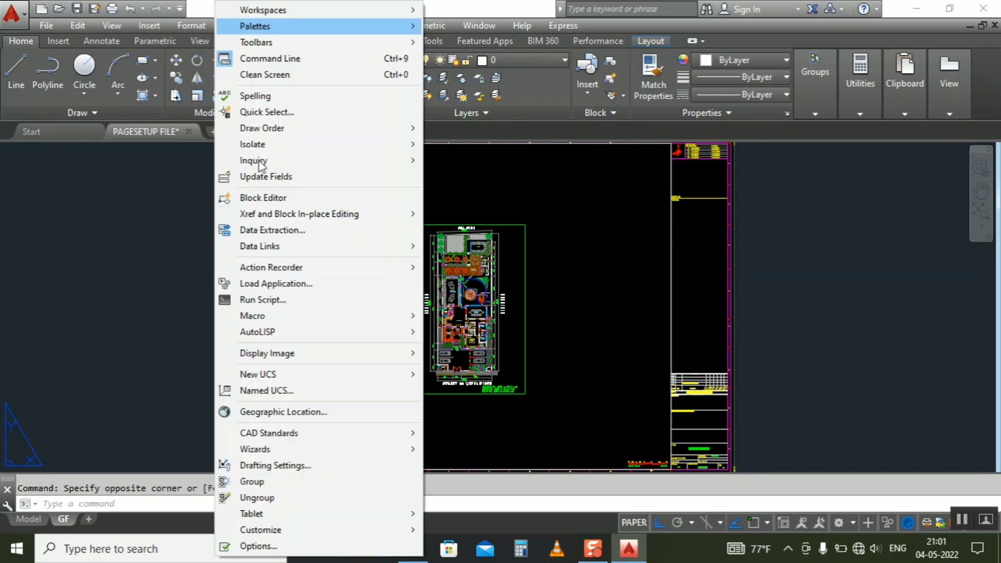
{"action": "mouse_move", "coordinate": [341, 47]}
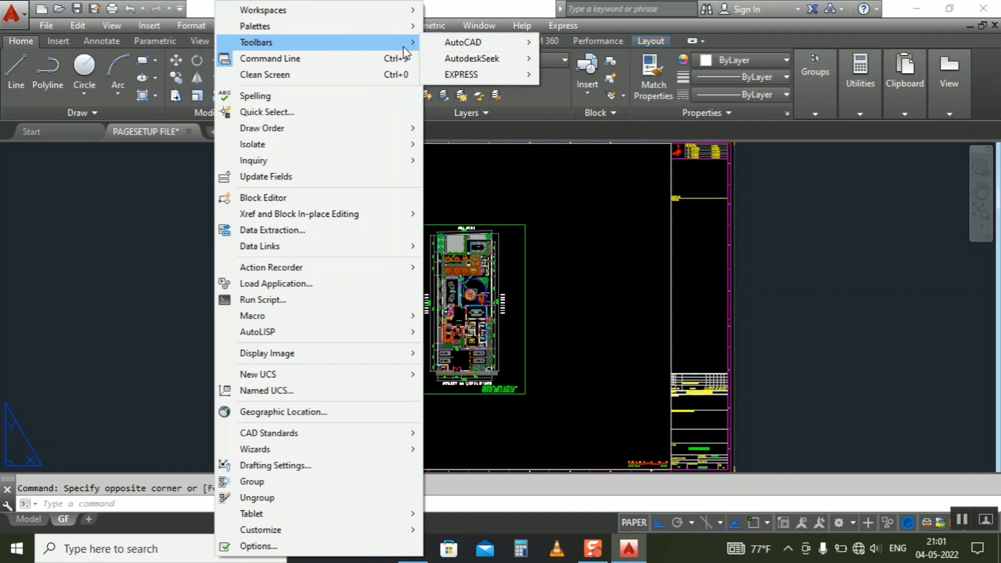
{"action": "mouse_move", "coordinate": [459, 44]}
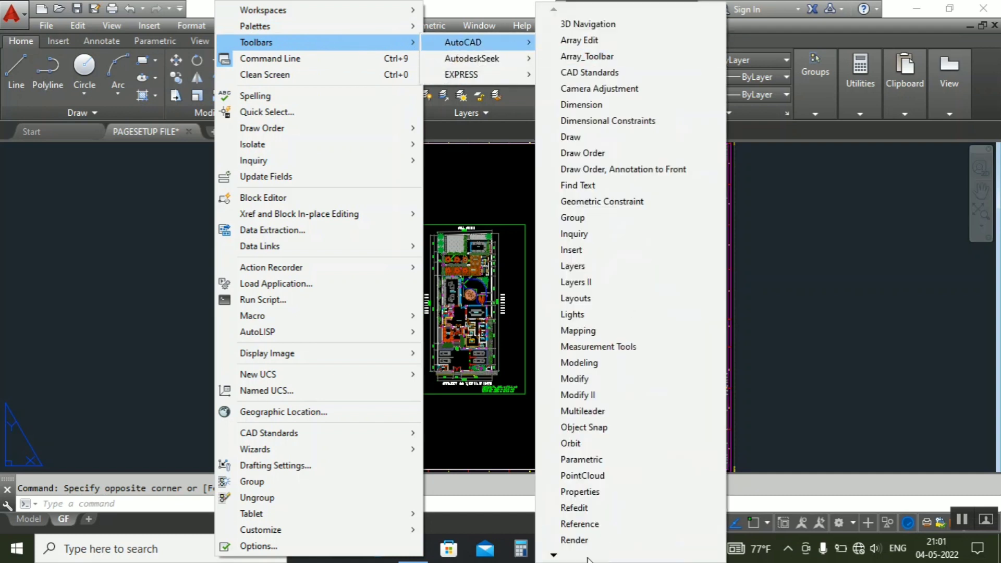
{"action": "mouse_move", "coordinate": [554, 555]}
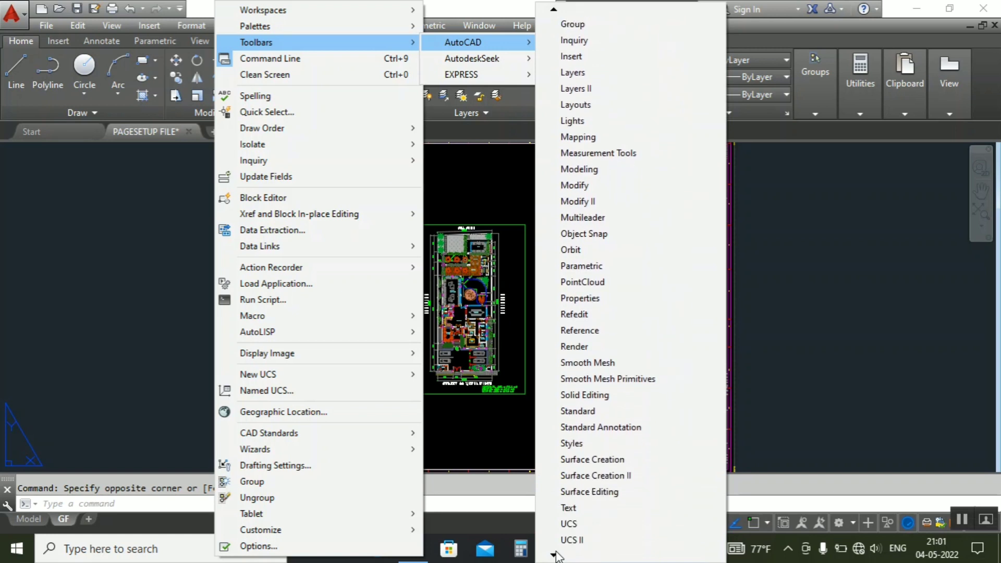
{"action": "left_click", "coordinate": [583, 524]}
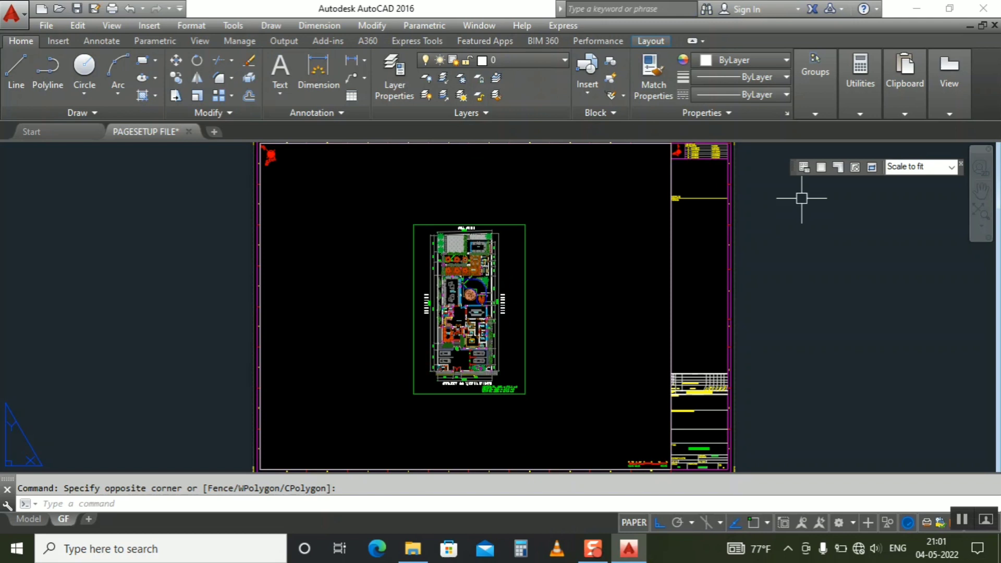
Set the GF viewport scale to 1000:100 (10:1), then return to paper space
{"action": "scroll", "coordinate": [326, 276], "scroll_direction": "down", "scroll_amount": 2}
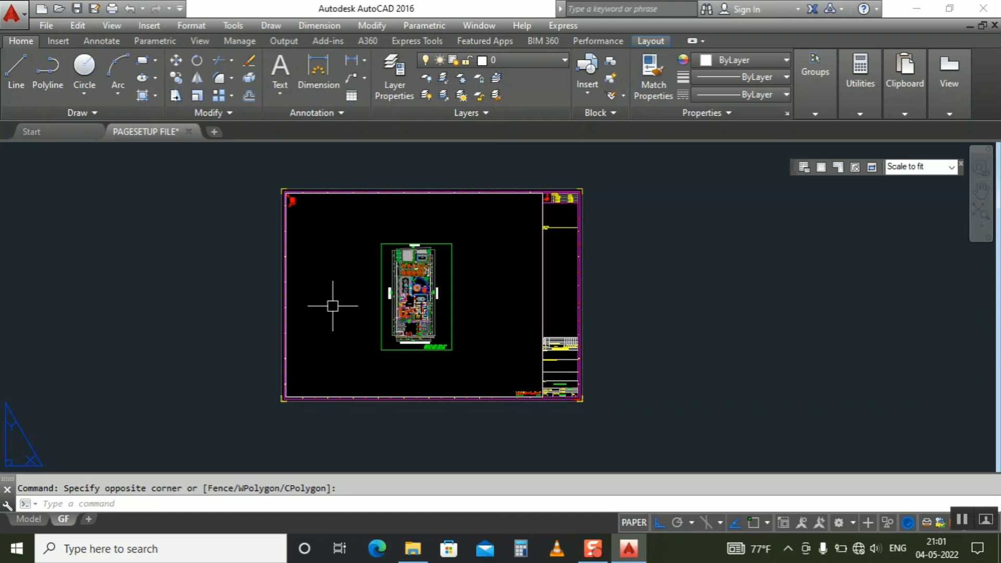
{"action": "left_click", "coordinate": [357, 335]}
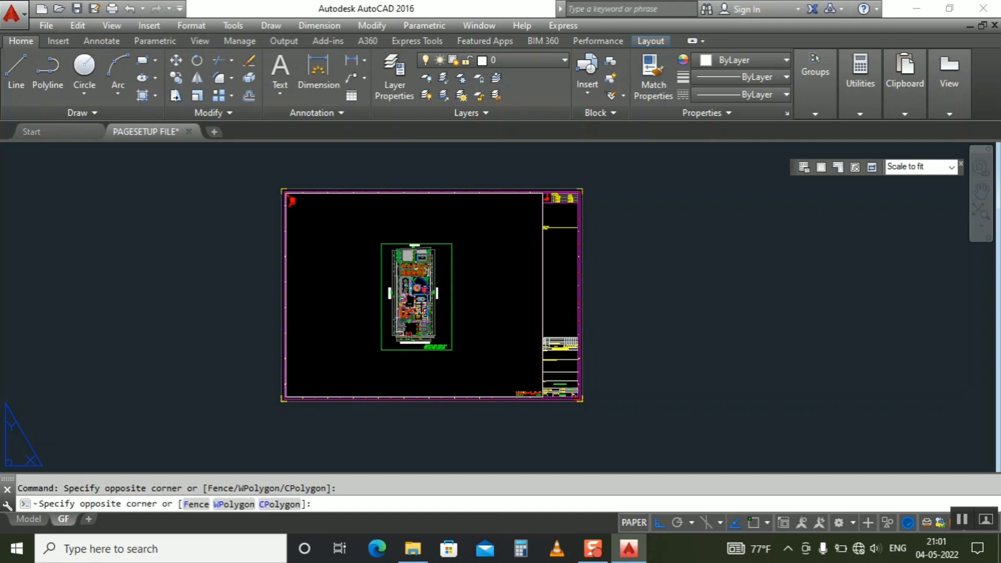
{"action": "left_click", "coordinate": [358, 335]}
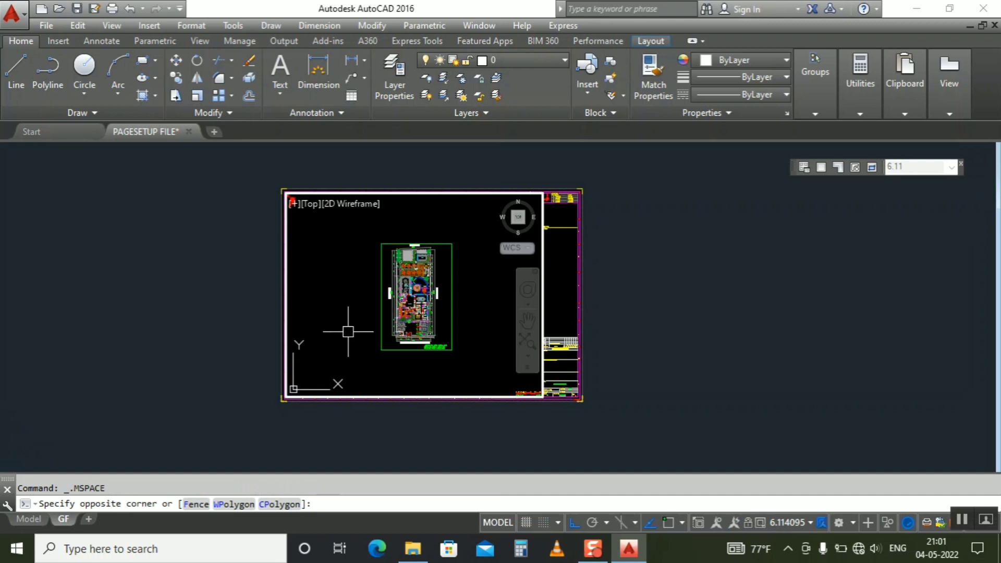
{"action": "left_click", "coordinate": [908, 167]}
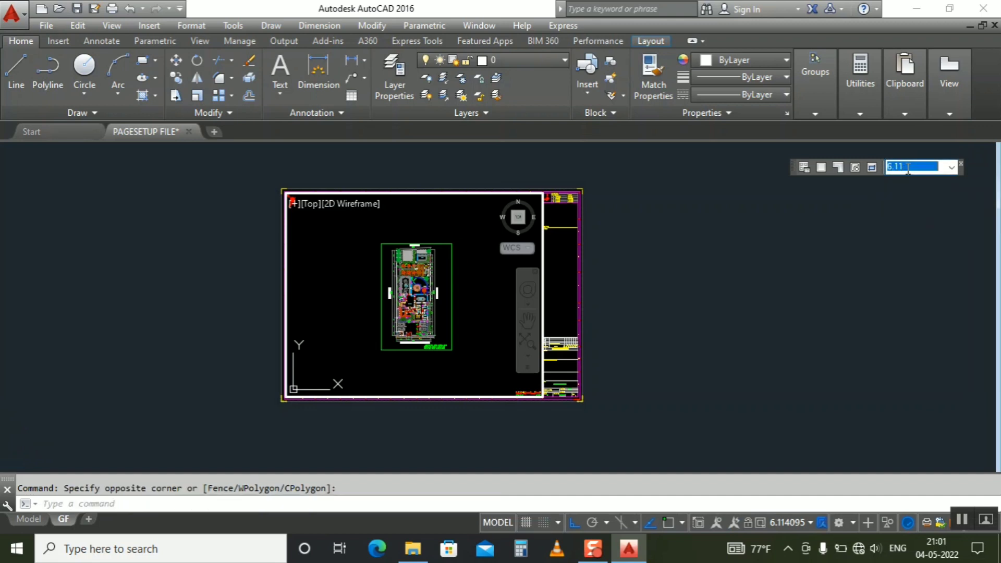
{"action": "type", "text": "1000:100"}
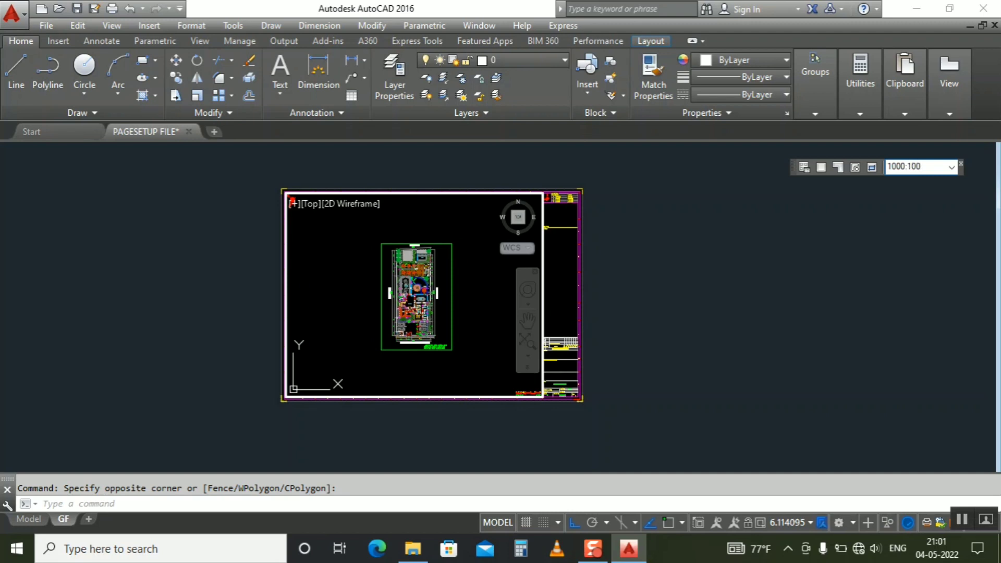
{"action": "key", "text": "Return"}
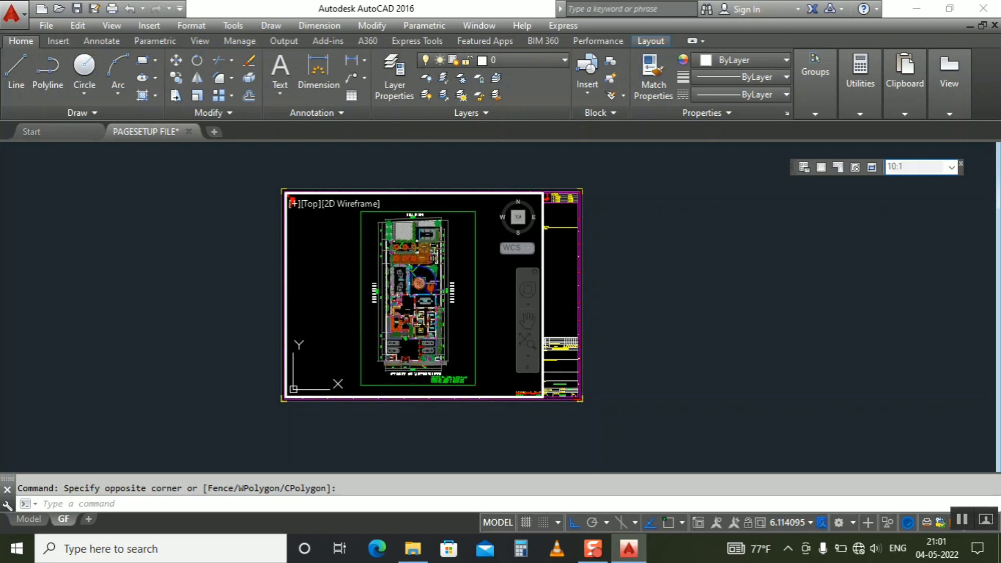
{"action": "double_click", "coordinate": [645, 304]}
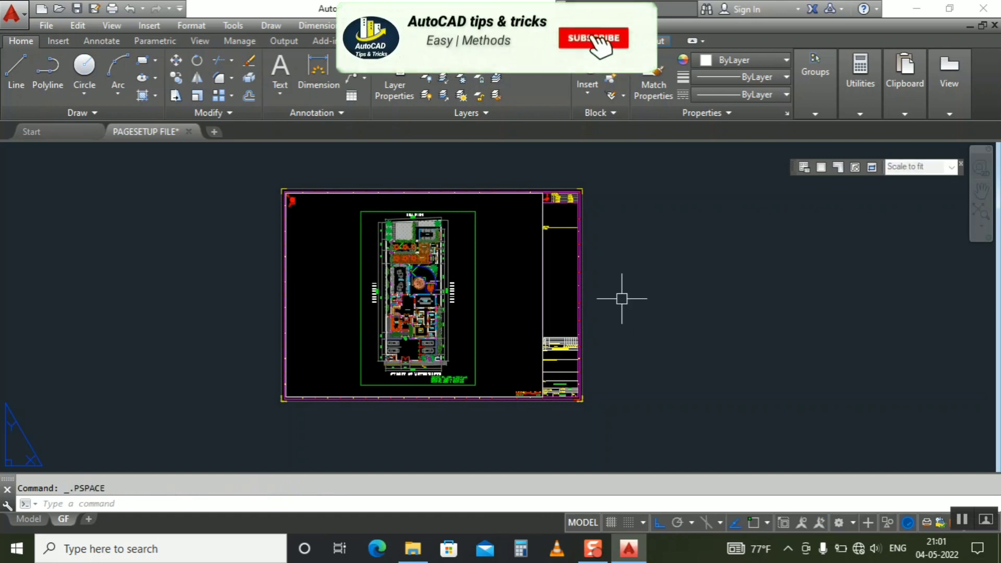
{"action": "left_click", "coordinate": [543, 309]}
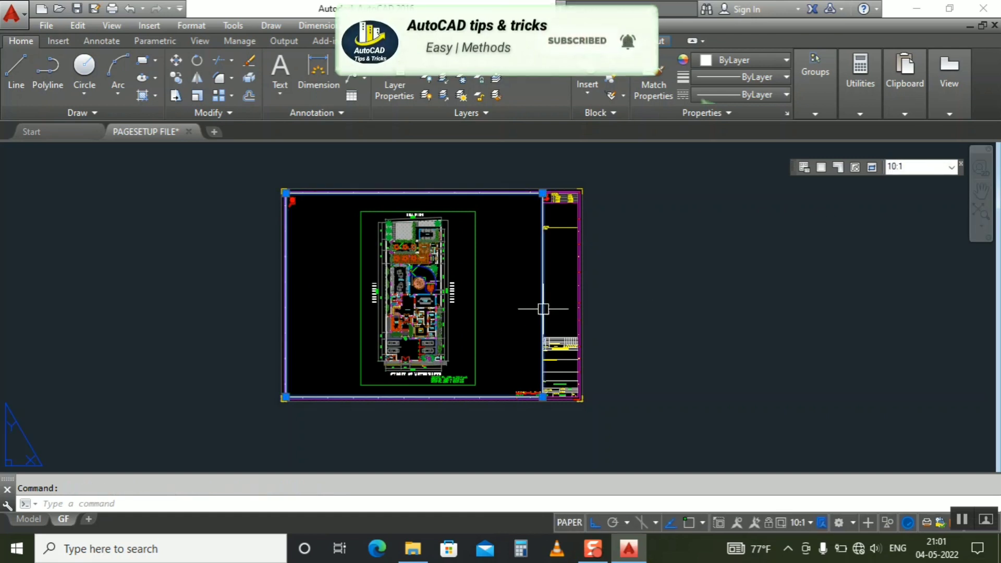
{"action": "key", "text": "Escape"}
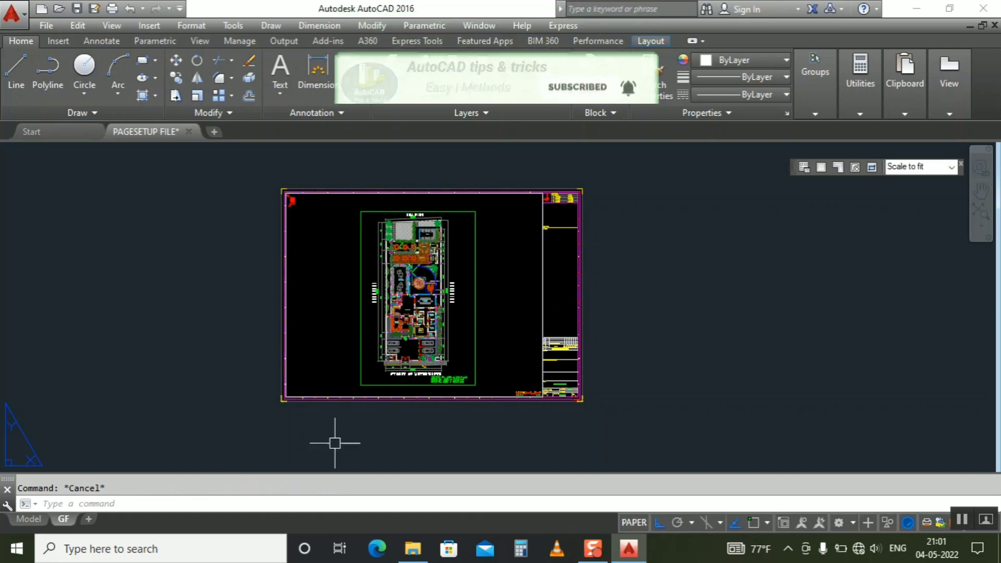
Copy the GF layout to a new layout placed at the end
{"action": "right_click", "coordinate": [68, 518]}
{"action": "left_click", "coordinate": [156, 336]}
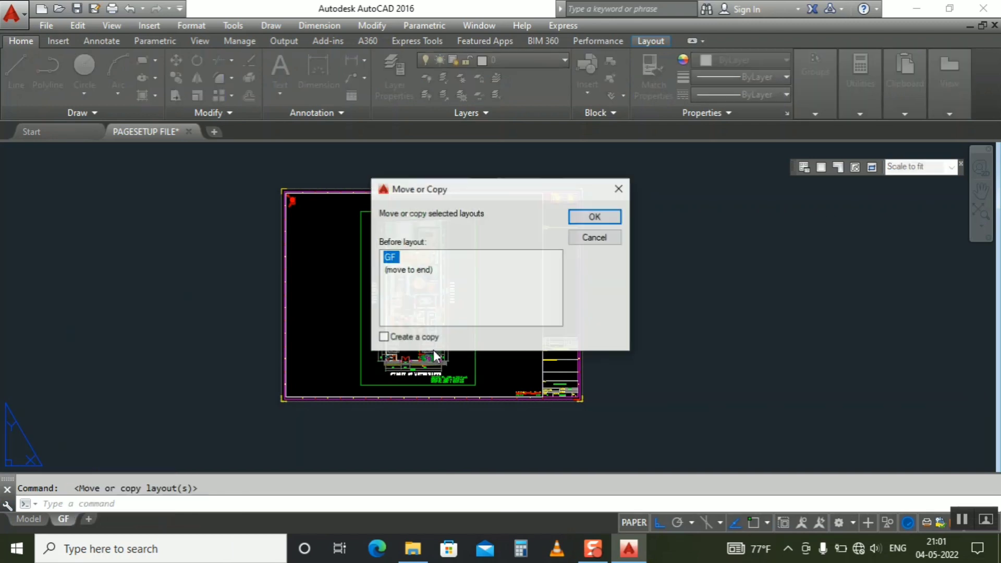
{"action": "left_click", "coordinate": [406, 270]}
{"action": "left_click", "coordinate": [384, 337]}
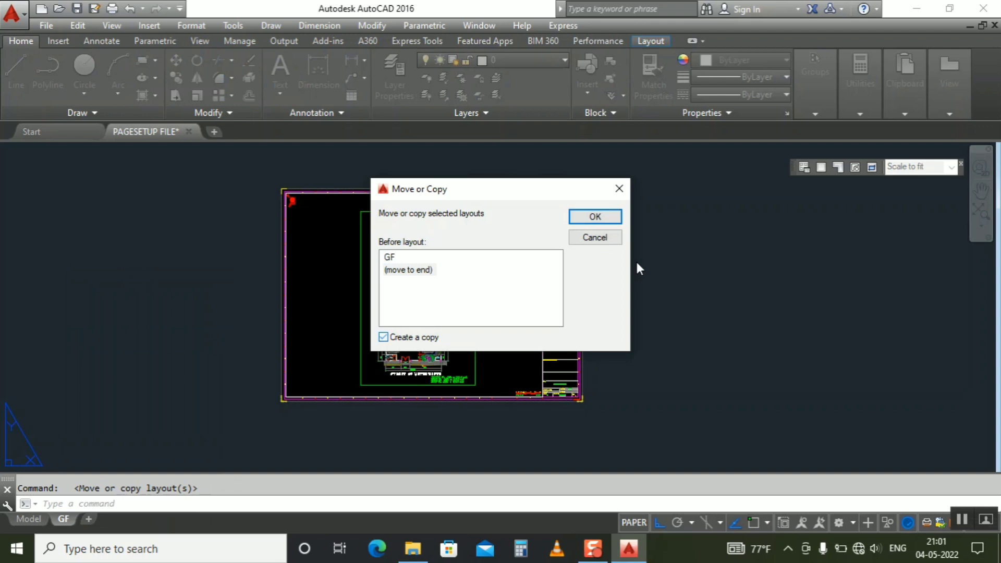
{"action": "left_click", "coordinate": [616, 217]}
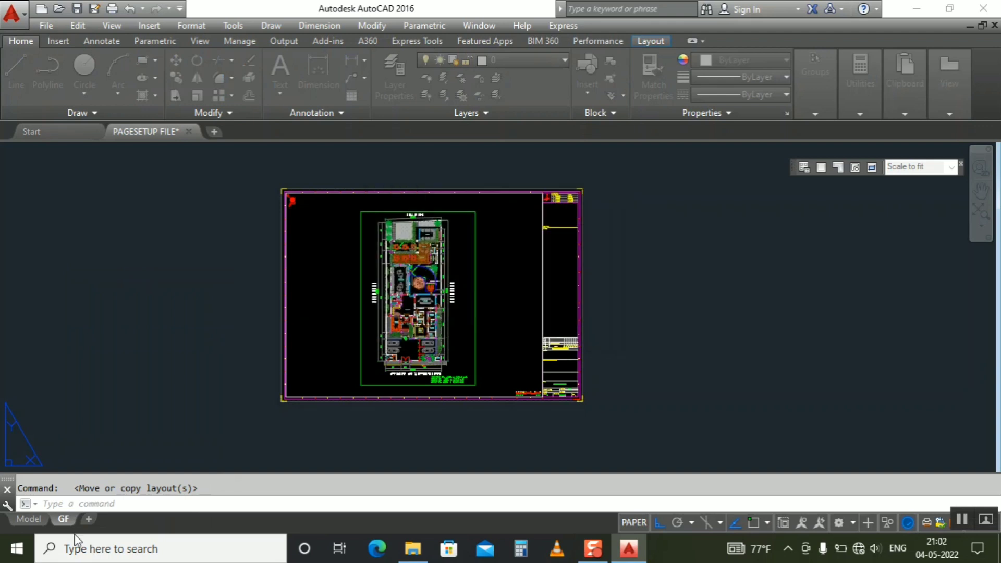
{"action": "left_click", "coordinate": [96, 526]}
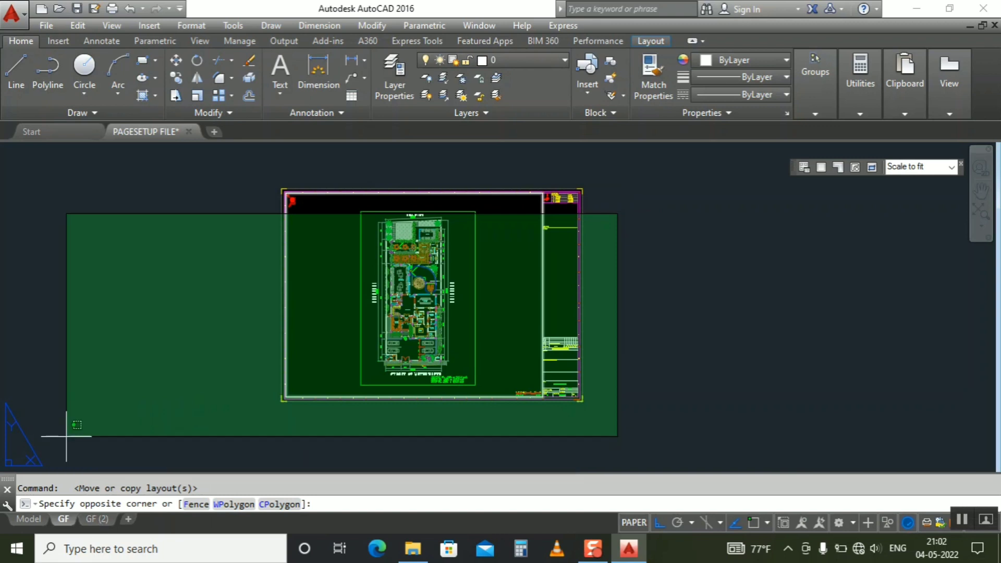
{"action": "left_click", "coordinate": [50, 404]}
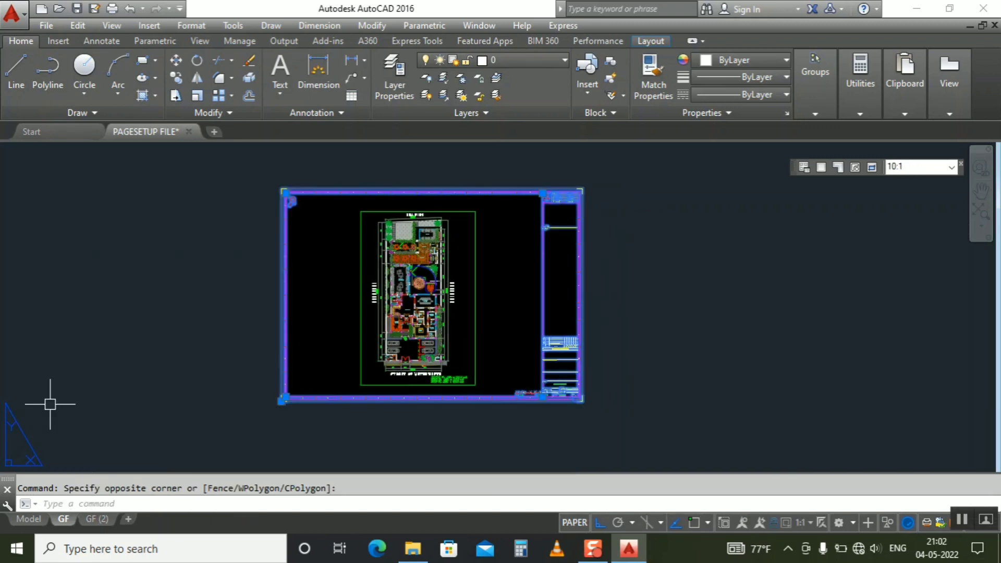
{"action": "key", "text": "Escape"}
Rename the GF (2) layout to FF
{"action": "right_click", "coordinate": [88, 520]}
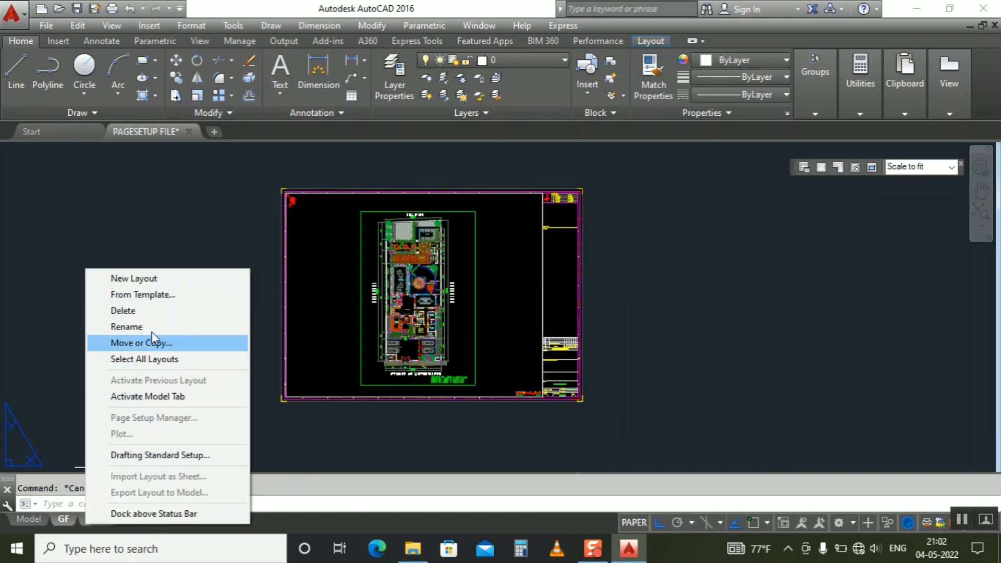
{"action": "left_click", "coordinate": [126, 327]}
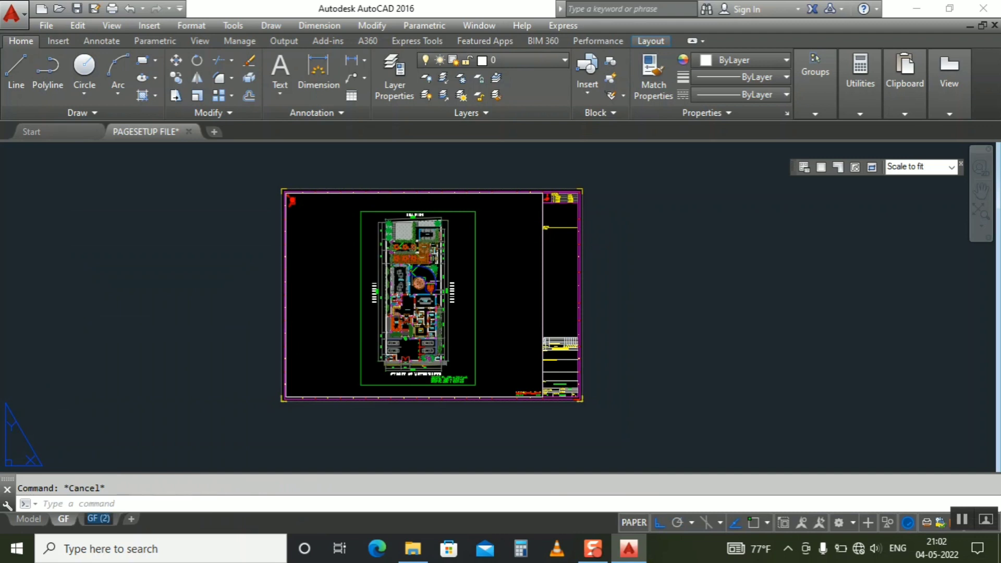
{"action": "key", "text": "BackSpace"}
{"action": "type", "text": "FF"}
{"action": "left_click", "coordinate": [160, 284]}
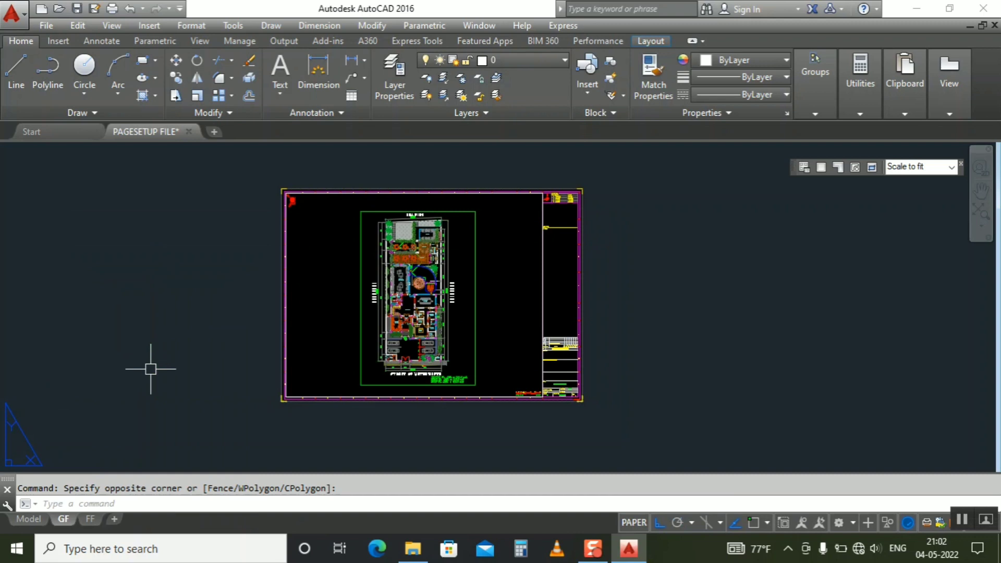
Copy the FF layout to the end, creating FF (2)
{"action": "right_click", "coordinate": [94, 518]}
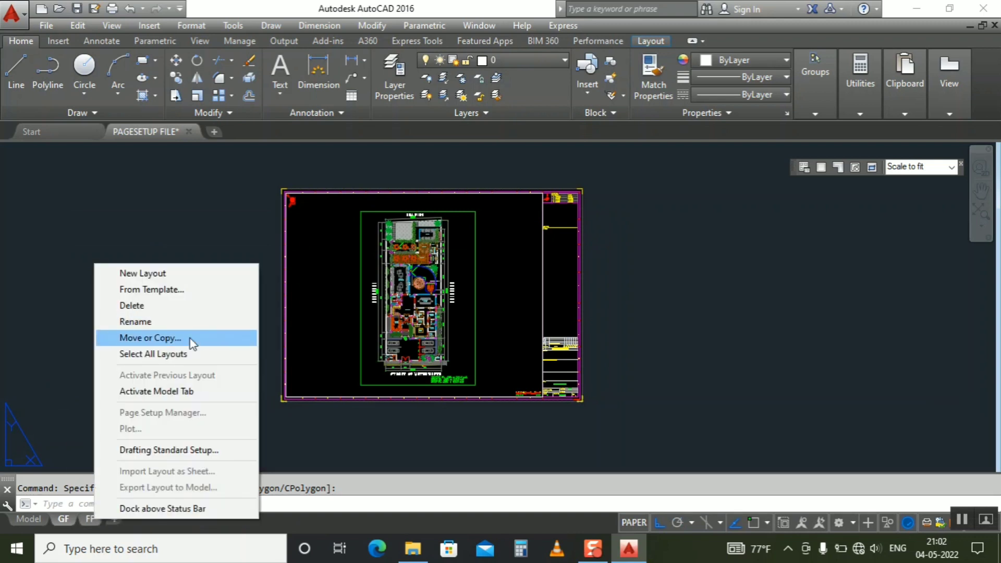
{"action": "left_click", "coordinate": [190, 339]}
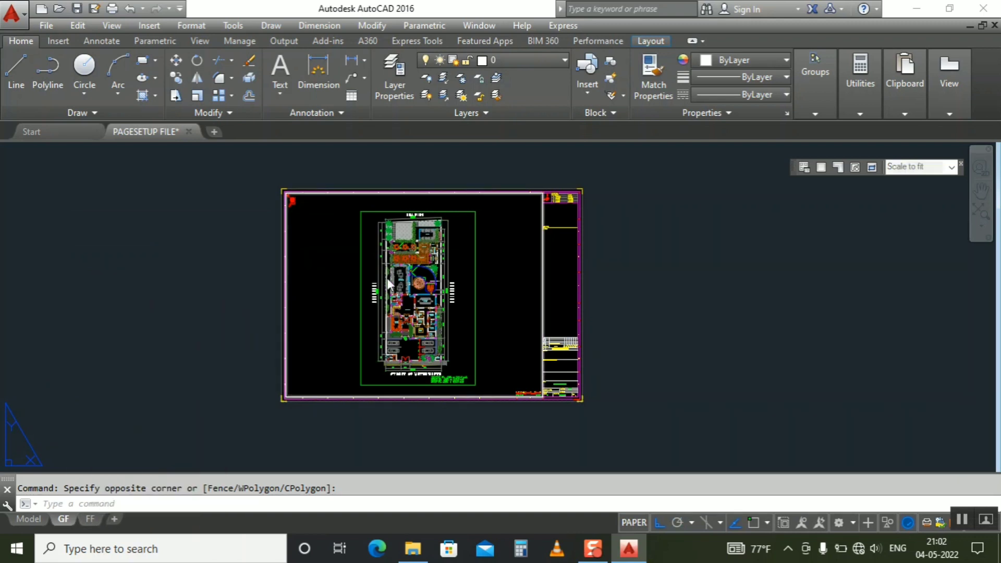
{"action": "left_click", "coordinate": [408, 282]}
{"action": "left_click", "coordinate": [384, 338]}
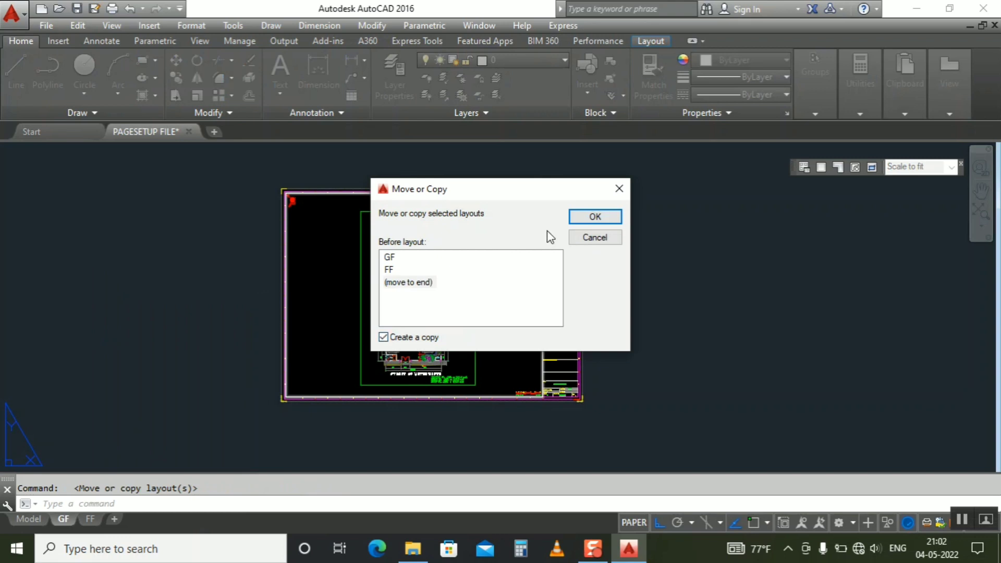
{"action": "key", "text": "Return"}
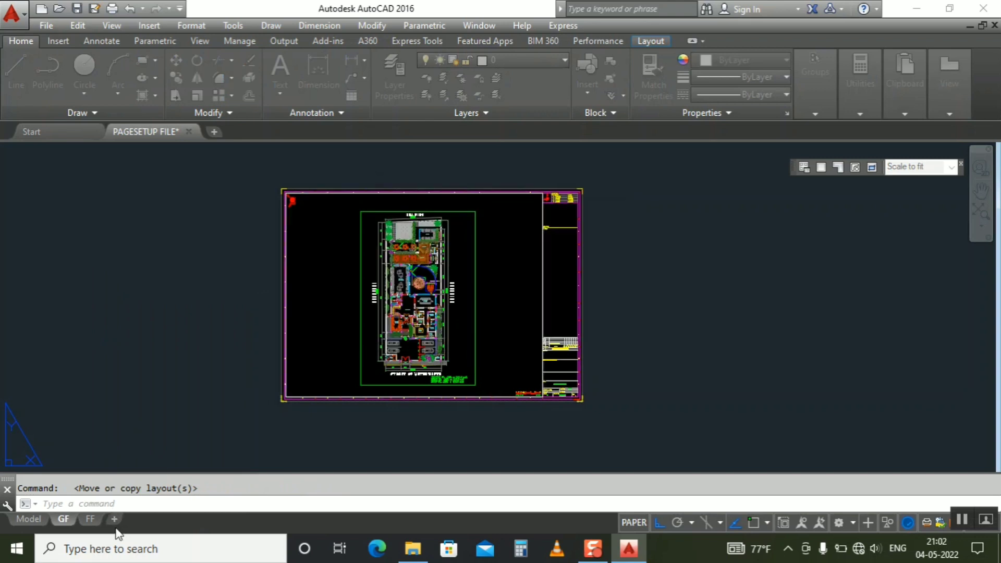
Rename the FF (2) layout to RF and switch to the FF layout
{"action": "right_click", "coordinate": [120, 519]}
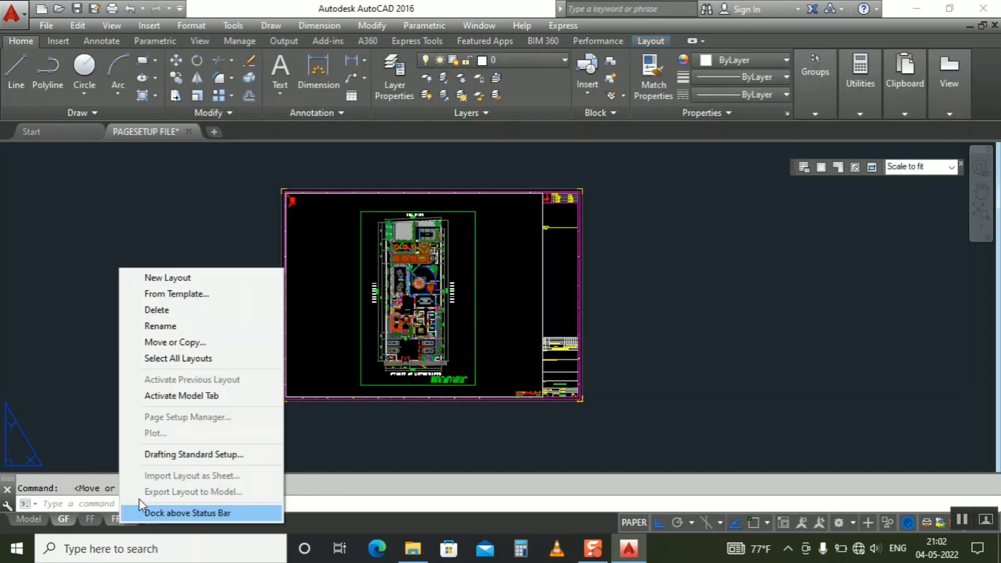
{"action": "left_click", "coordinate": [189, 327]}
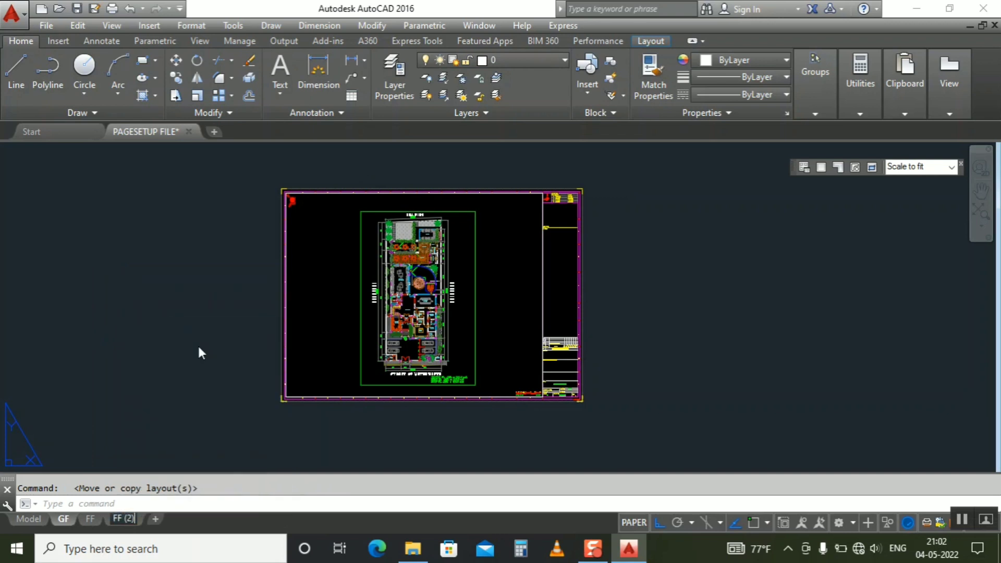
{"action": "type", "text": "FF"}
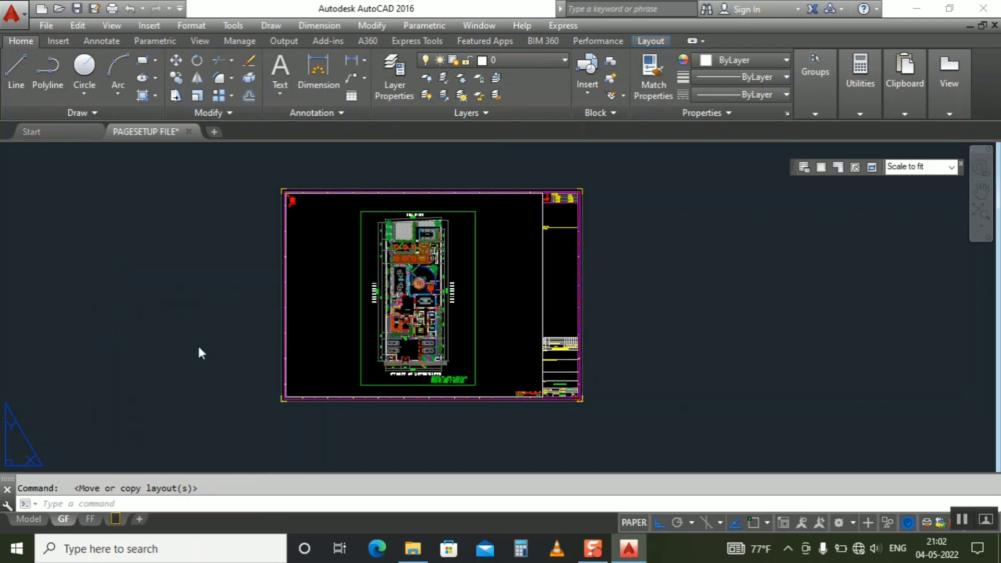
{"action": "left_click", "coordinate": [190, 334]}
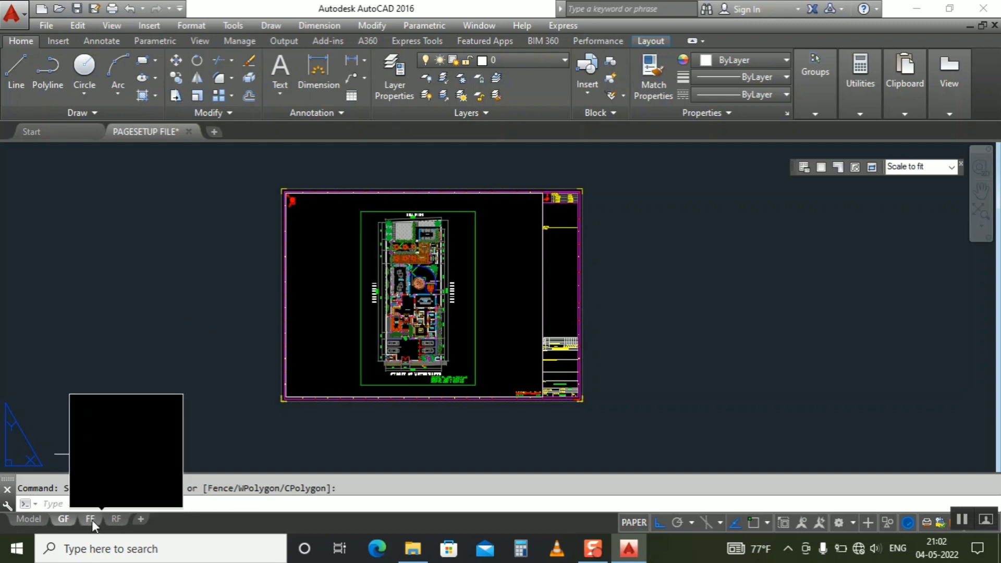
{"action": "left_click", "coordinate": [92, 520]}
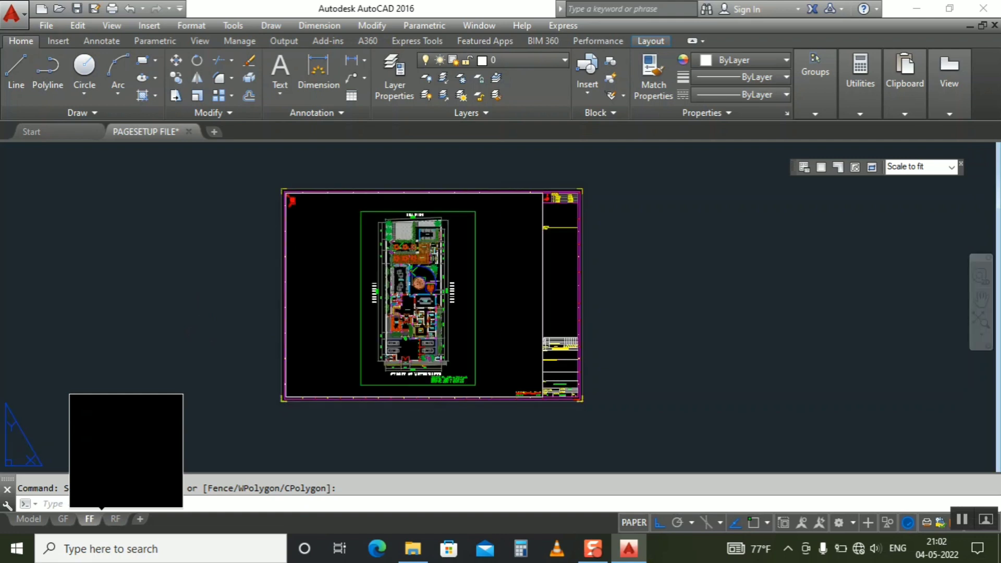
Pan inside the FF viewport to centre the angled floor plan
{"action": "double_click", "coordinate": [349, 310]}
{"action": "right_click", "coordinate": [349, 310]}
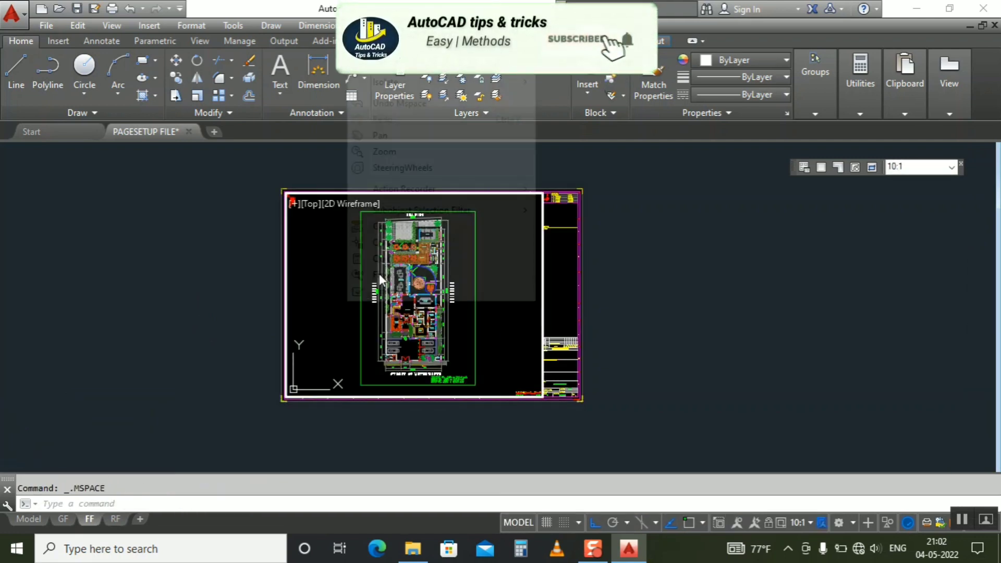
{"action": "left_click", "coordinate": [404, 142]}
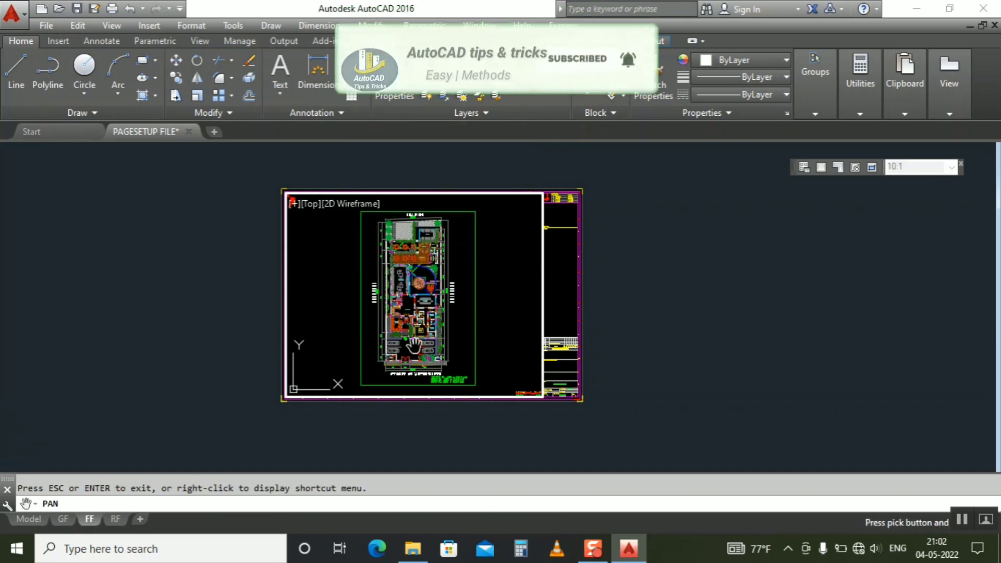
{"action": "left_click_drag", "start_coordinate": [417, 292], "coordinate": [341, 281]}
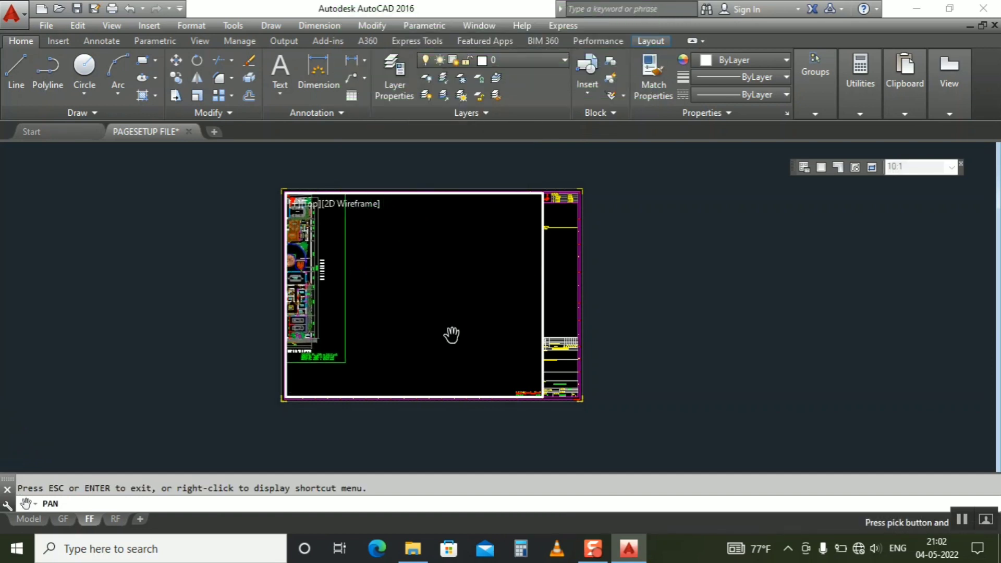
{"action": "scroll", "coordinate": [451, 342], "scroll_direction": "down", "scroll_amount": 3}
{"action": "scroll", "coordinate": [509, 326], "scroll_direction": "up", "scroll_amount": 4}
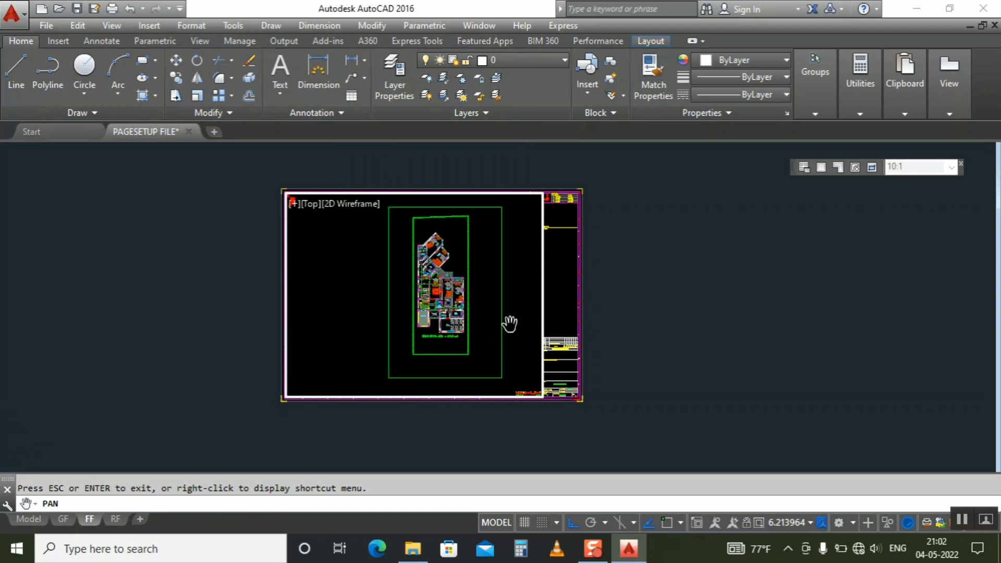
{"action": "left_click_drag", "start_coordinate": [474, 313], "coordinate": [449, 312]}
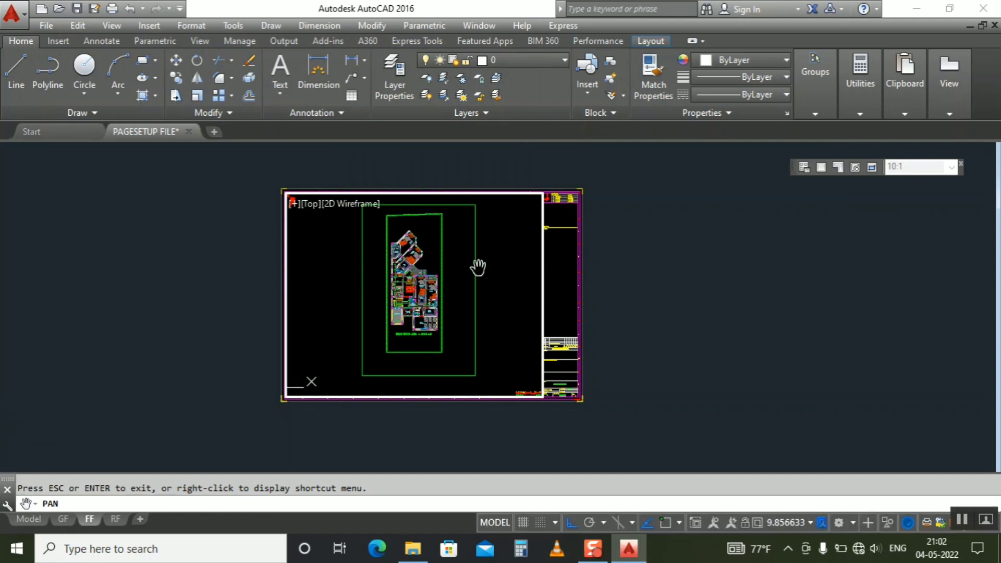
{"action": "right_click", "coordinate": [436, 272]}
{"action": "left_click", "coordinate": [458, 284]}
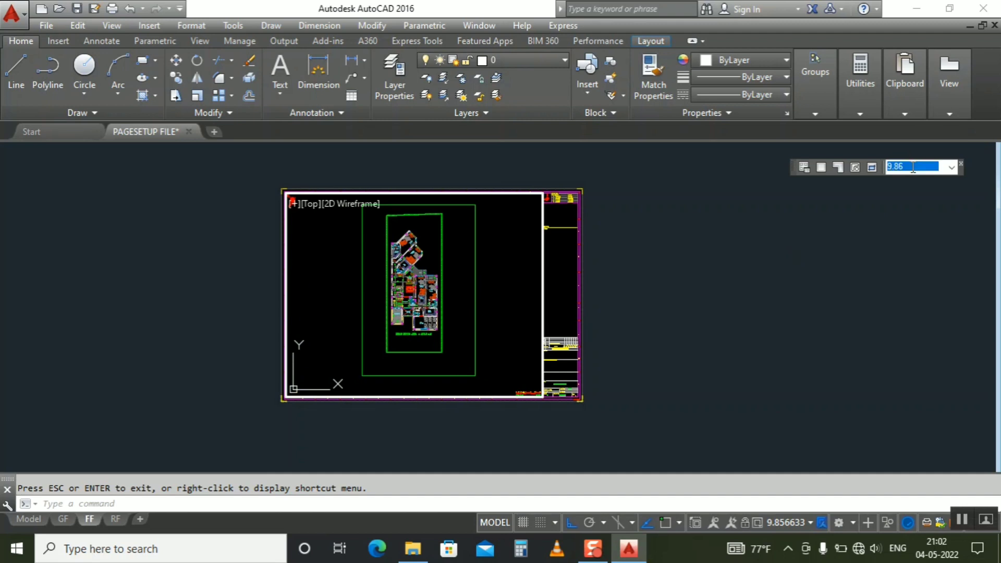
Set the FF viewport scale to 1000:100 (10:1)
{"action": "left_click", "coordinate": [912, 167]}
{"action": "type", "text": "1000:100"}
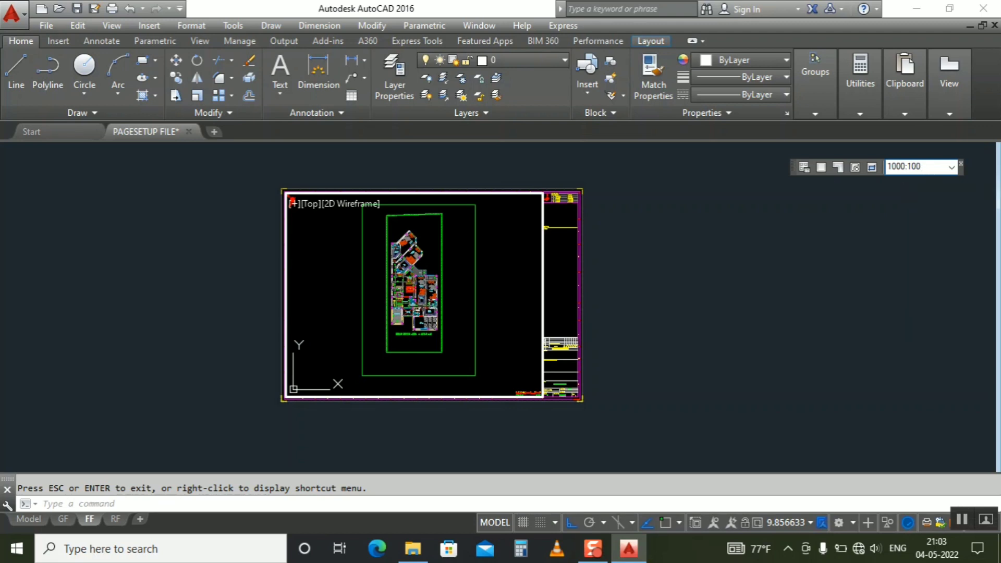
{"action": "key", "text": "Return"}
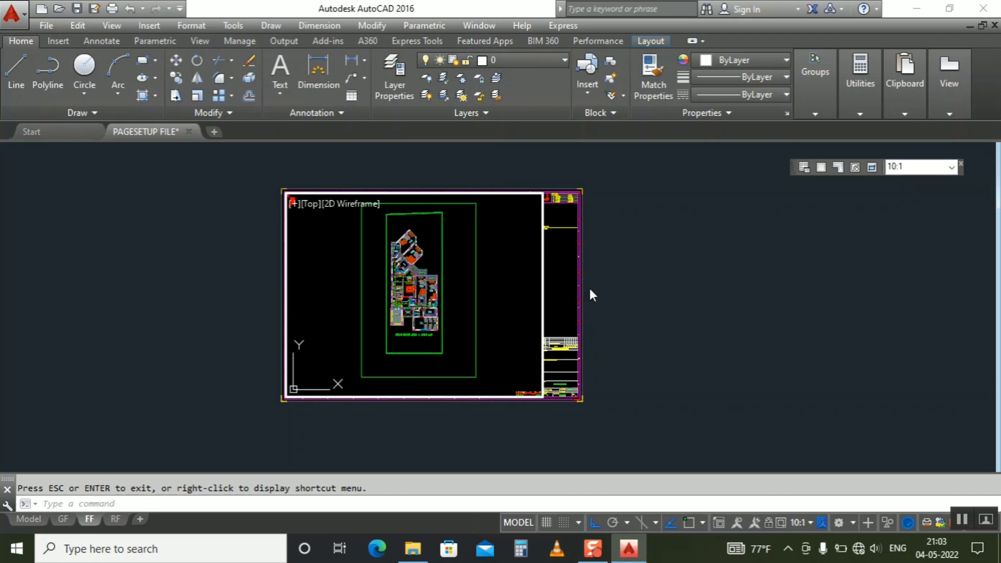
Switch to the RF layout and pan its viewport to centre the next floor plan
{"action": "double_click", "coordinate": [612, 289]}
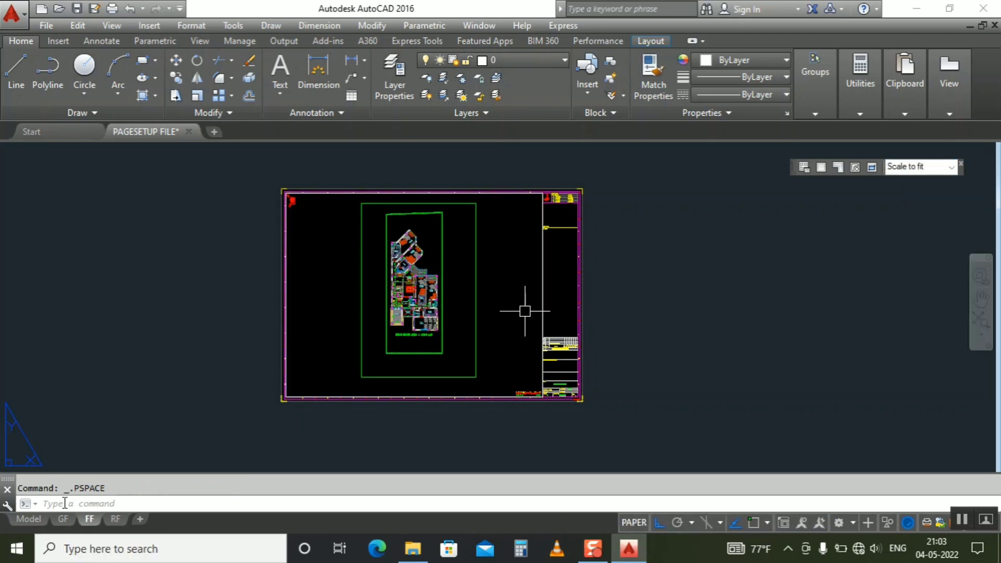
{"action": "left_click", "coordinate": [115, 519]}
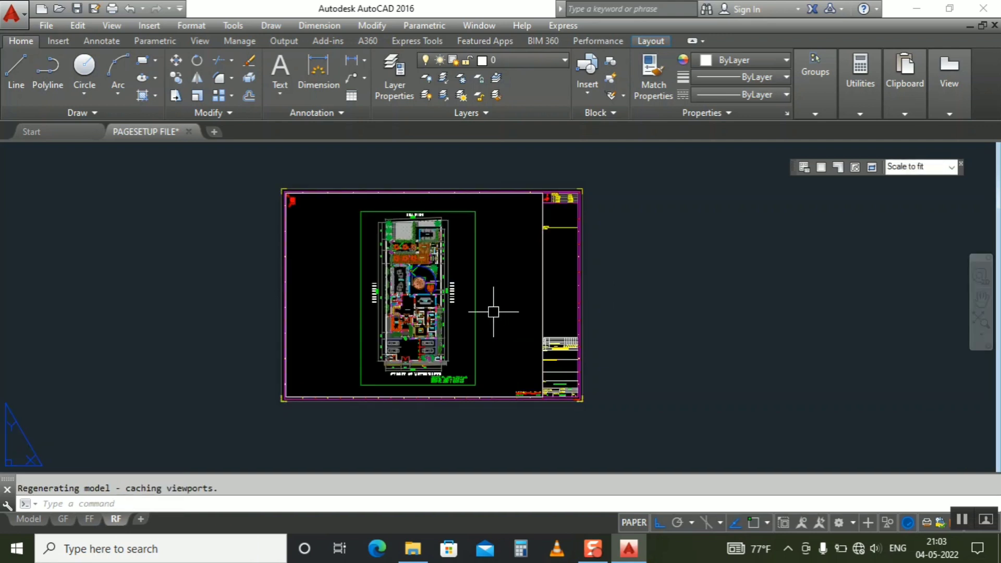
{"action": "double_click", "coordinate": [498, 311]}
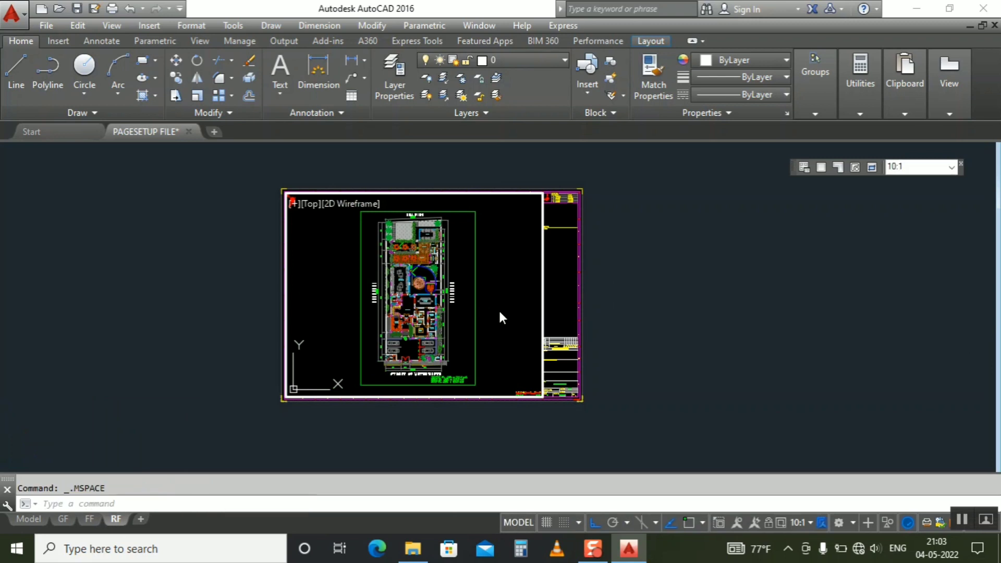
{"action": "right_click", "coordinate": [499, 315]}
{"action": "left_click", "coordinate": [513, 139]}
{"action": "left_click_drag", "start_coordinate": [475, 320], "coordinate": [371, 306]}
{"action": "scroll", "coordinate": [371, 306], "scroll_direction": "down", "scroll_amount": 3}
{"action": "scroll", "coordinate": [406, 312], "scroll_direction": "down", "scroll_amount": 4}
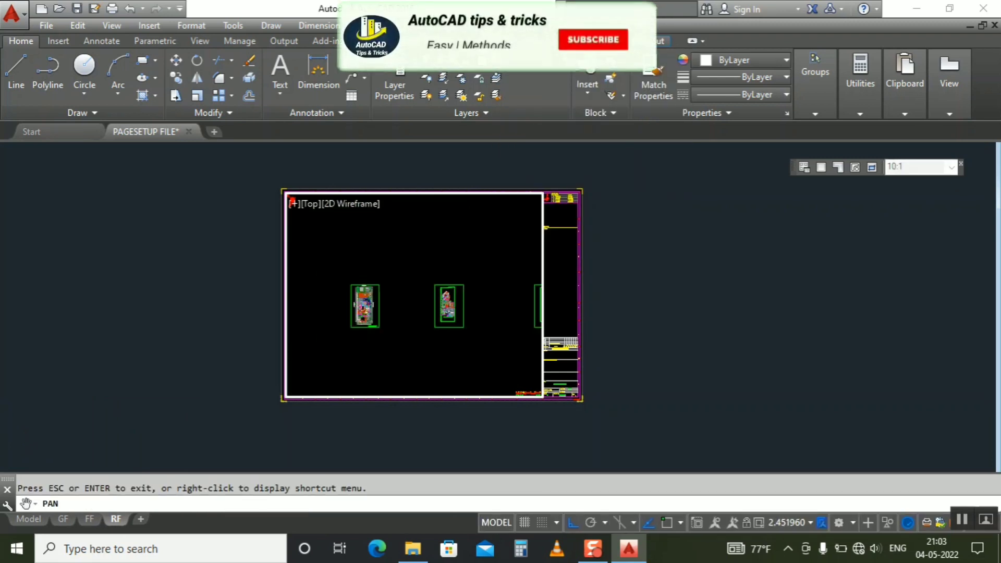
{"action": "scroll", "coordinate": [504, 316], "scroll_direction": "up", "scroll_amount": 5}
{"action": "scroll", "coordinate": [495, 284], "scroll_direction": "up", "scroll_amount": 3}
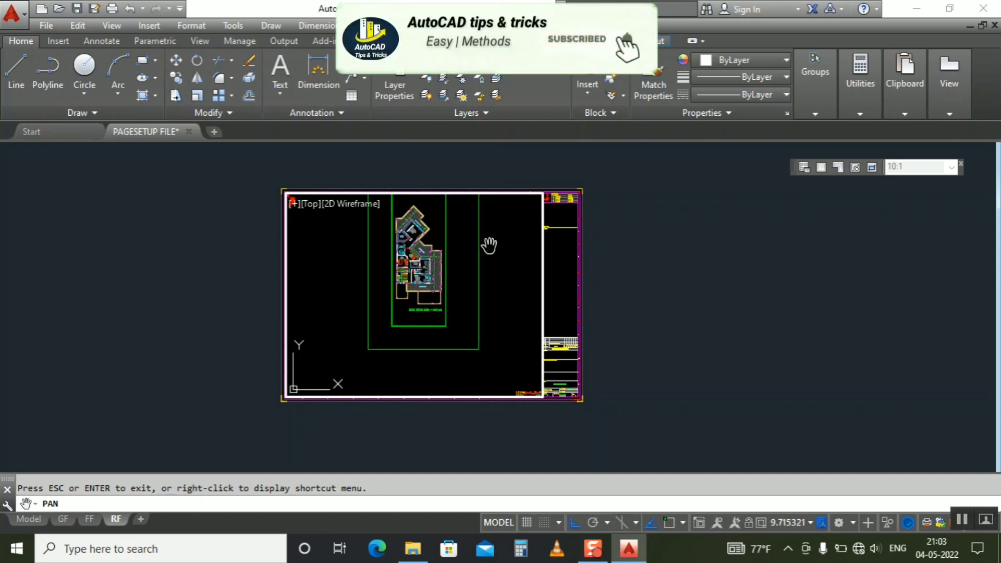
{"action": "scroll", "coordinate": [458, 273], "scroll_direction": "down", "scroll_amount": 1}
{"action": "left_click_drag", "start_coordinate": [459, 284], "coordinate": [457, 291]}
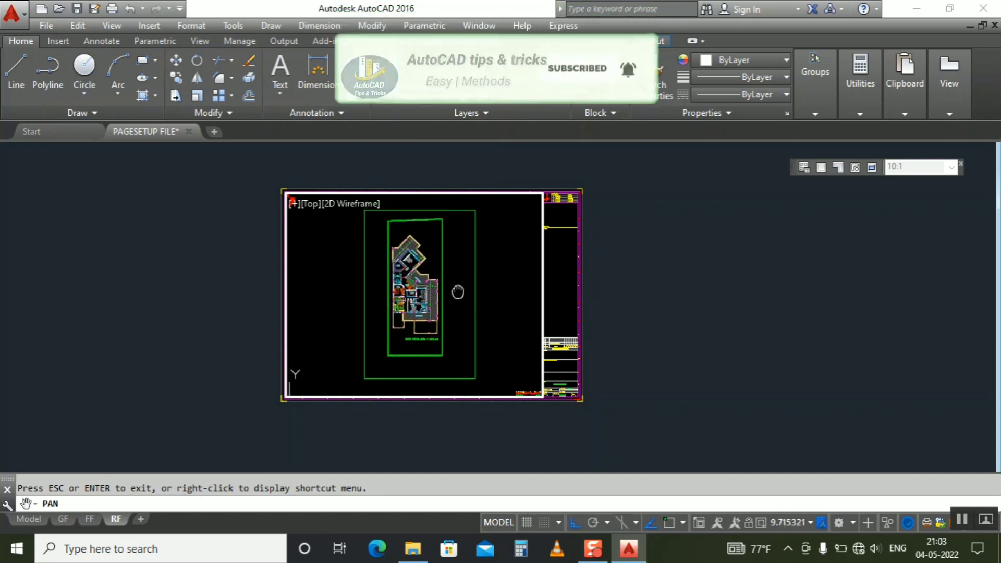
{"action": "key", "text": "Escape"}
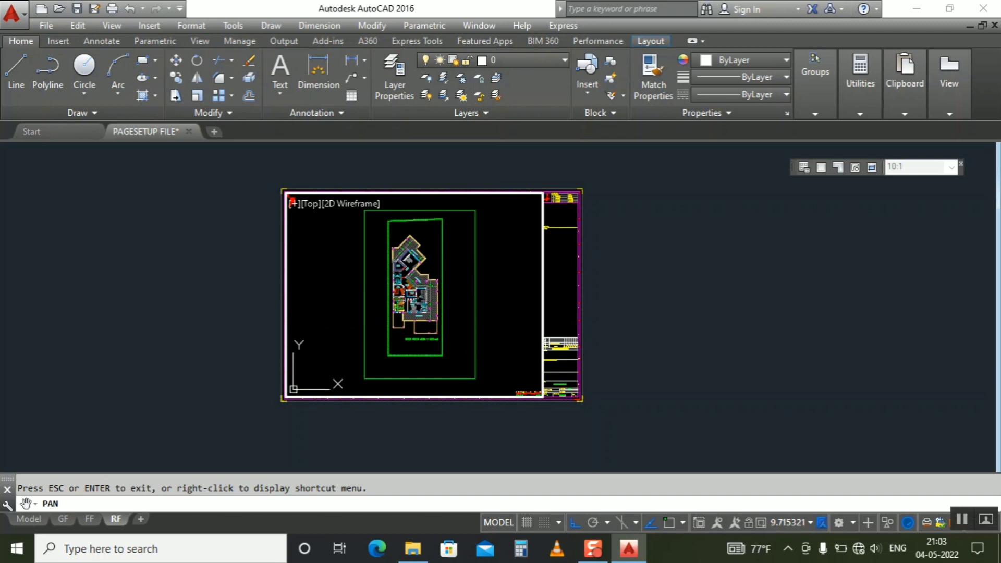
Set the RF viewport scale to 1000:100 (10:1)
{"action": "left_click", "coordinate": [920, 168]}
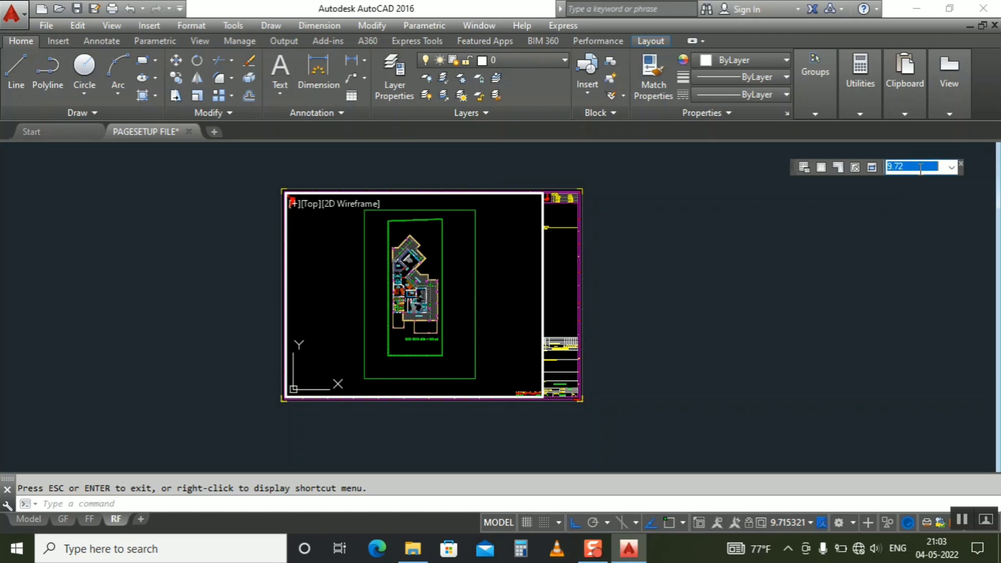
{"action": "type", "text": "1"}
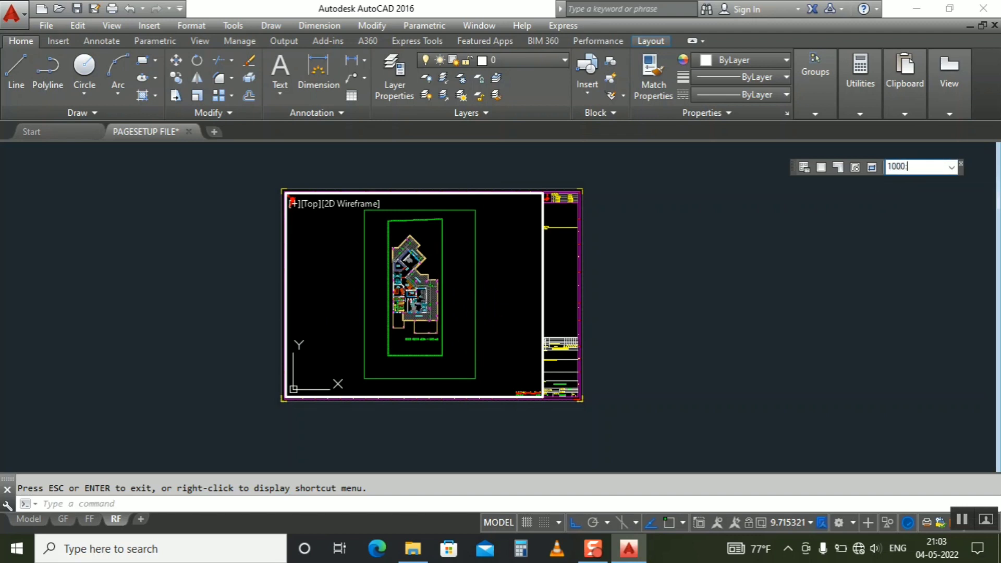
{"action": "type", "text": "000:100"}
{"action": "key", "text": "Return"}
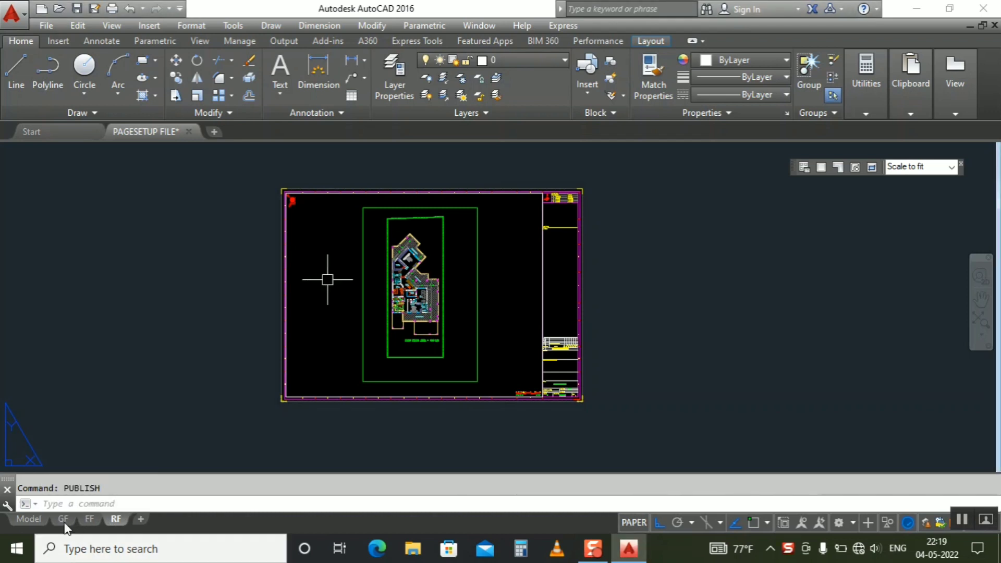
From the GF layout, run PUBLISH with PDF output and the DWG To PDF preset
{"action": "left_click", "coordinate": [62, 519]}
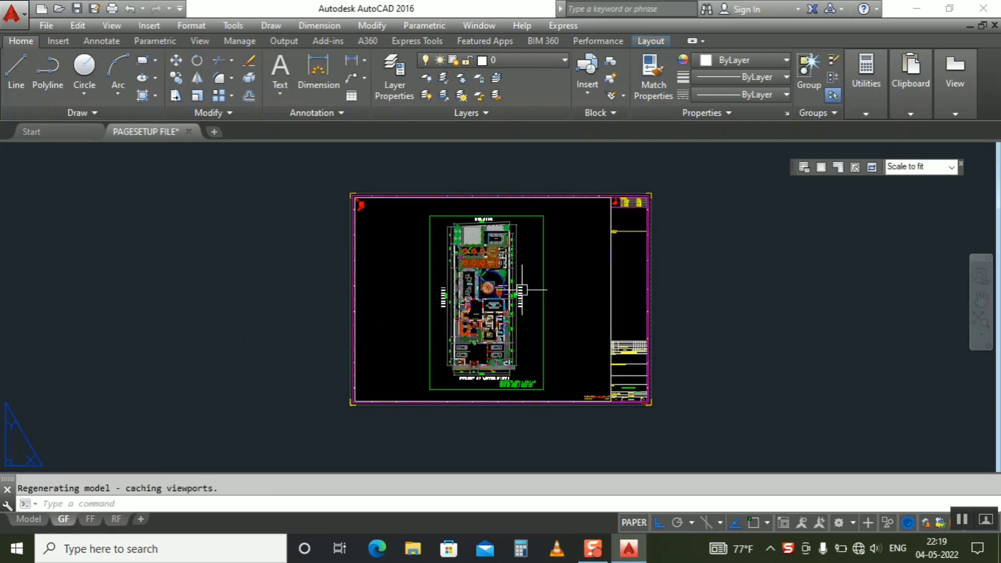
{"action": "left_click", "coordinate": [62, 501]}
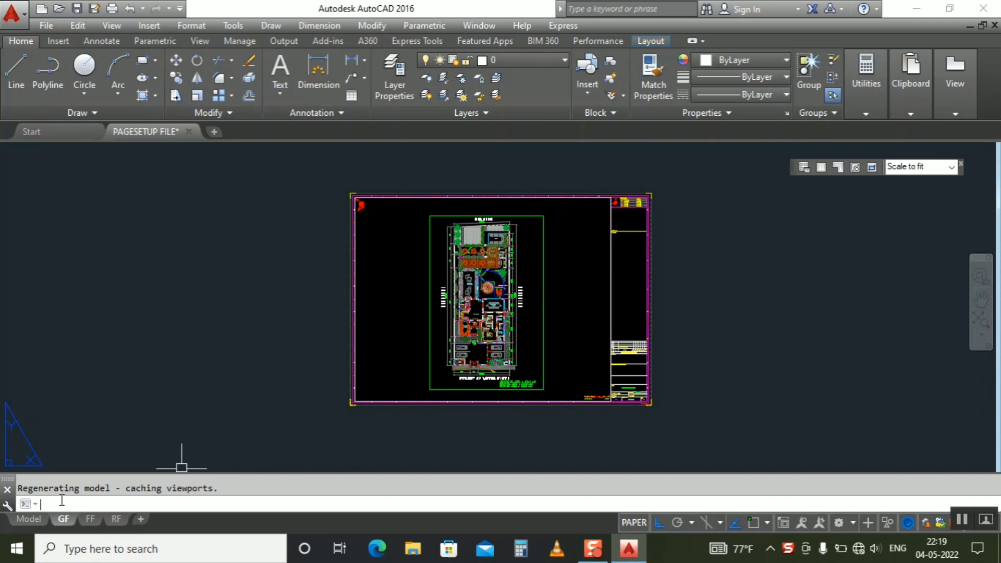
{"action": "type", "text": "PUBLISH"}
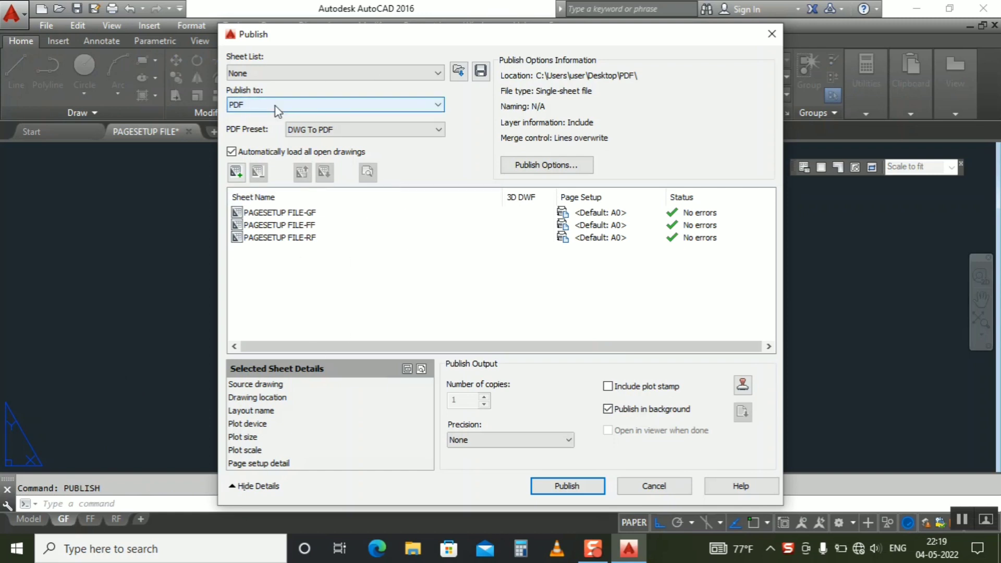
{"action": "left_click", "coordinate": [256, 105]}
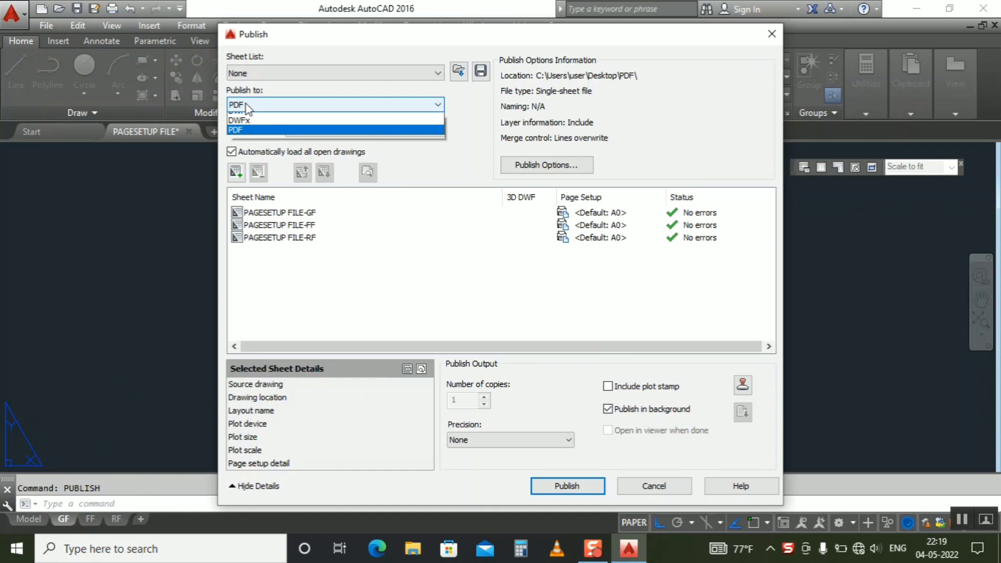
{"action": "left_click", "coordinate": [247, 147]}
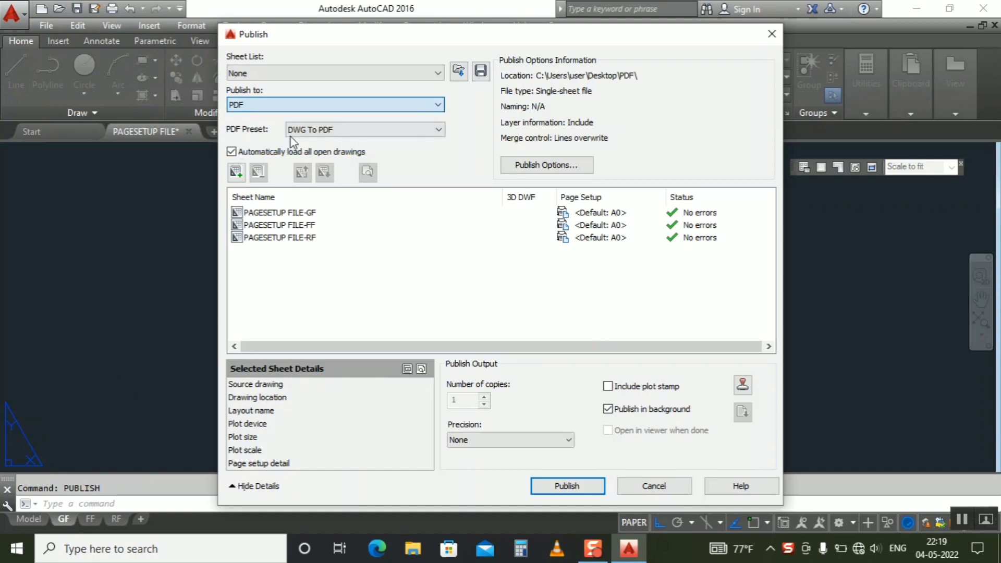
{"action": "left_click", "coordinate": [328, 129]}
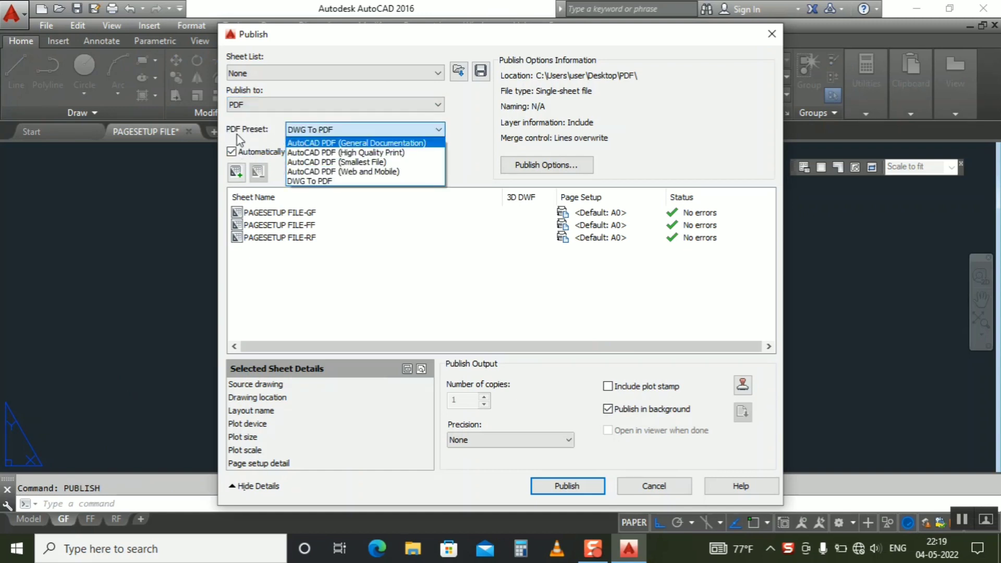
{"action": "left_click", "coordinate": [314, 183]}
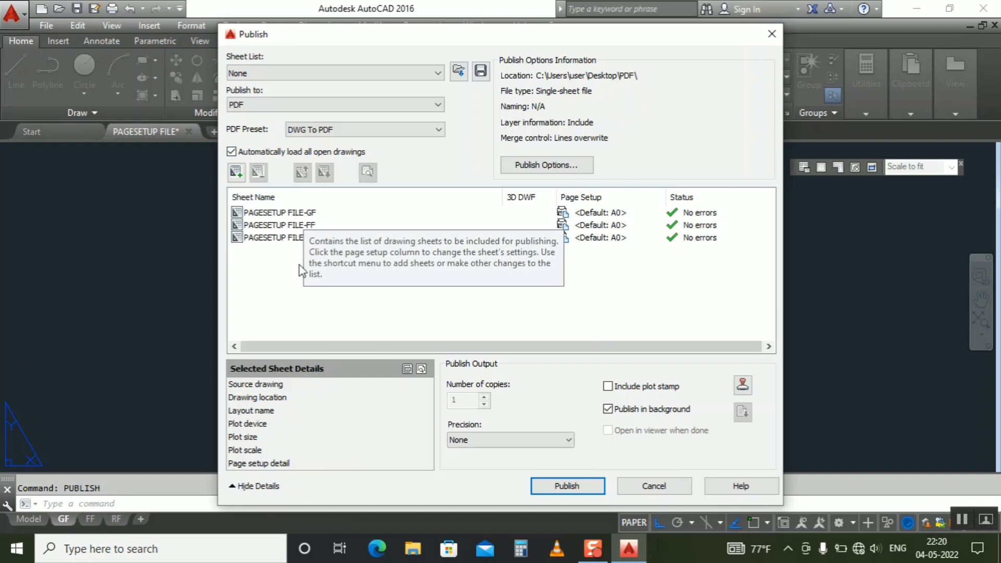
Look at adding the Architectural Title Block drawing, but cancel without adding it
{"action": "left_click", "coordinate": [236, 172]}
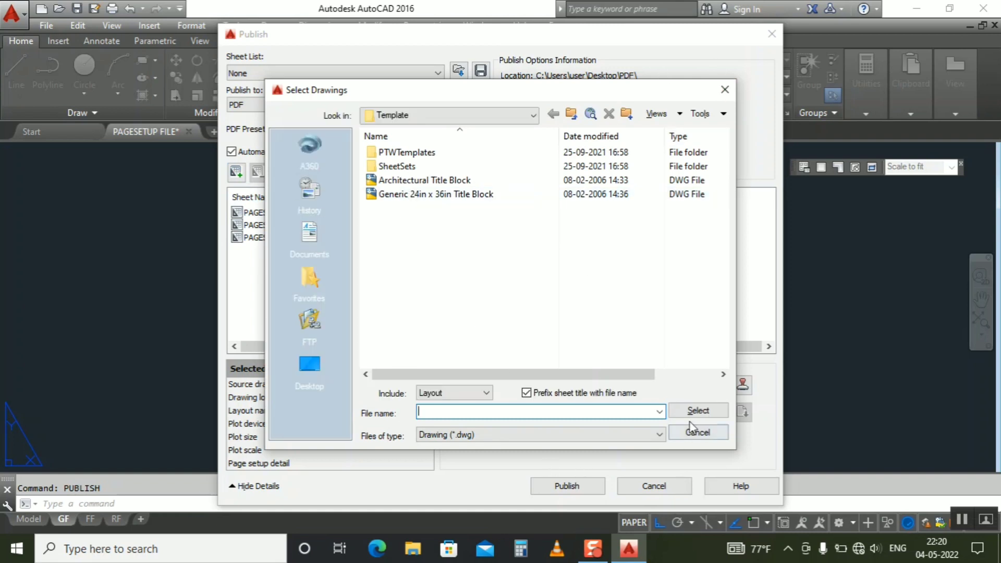
{"action": "left_click", "coordinate": [424, 179]}
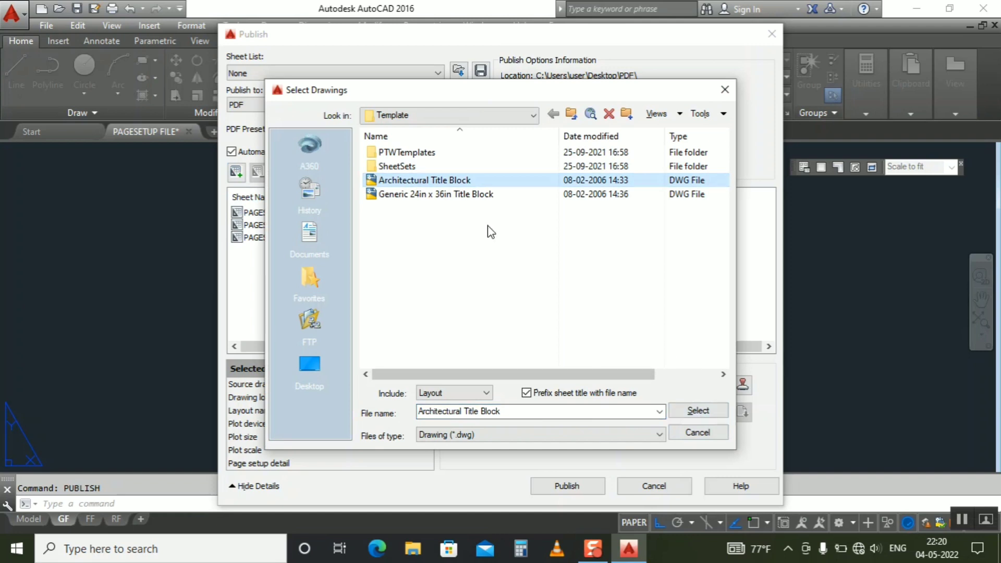
{"action": "left_click", "coordinate": [724, 91]}
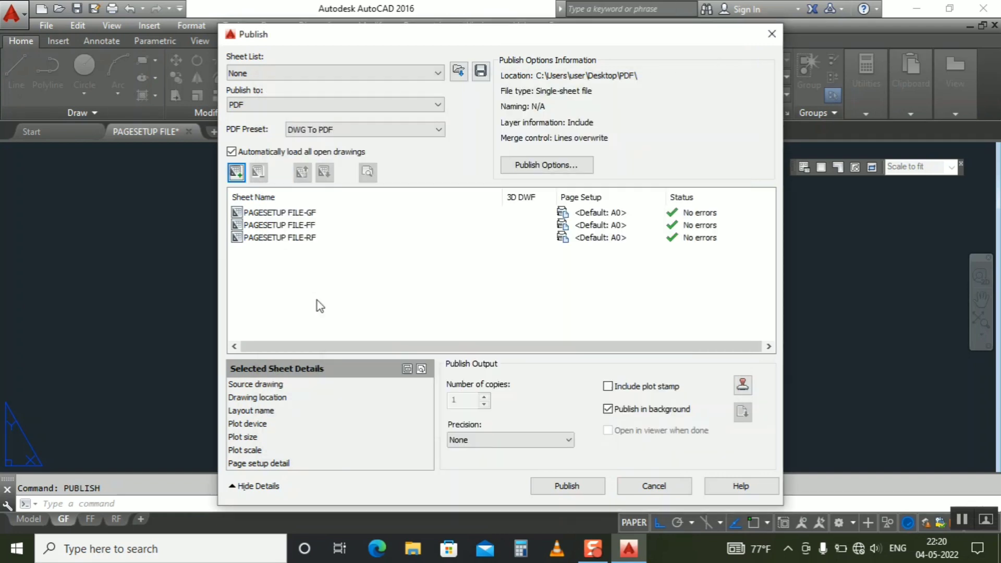
Set the PDF publish output folder to Desktop\PDF with Multi-sheet file turned off
{"action": "left_click", "coordinate": [554, 174]}
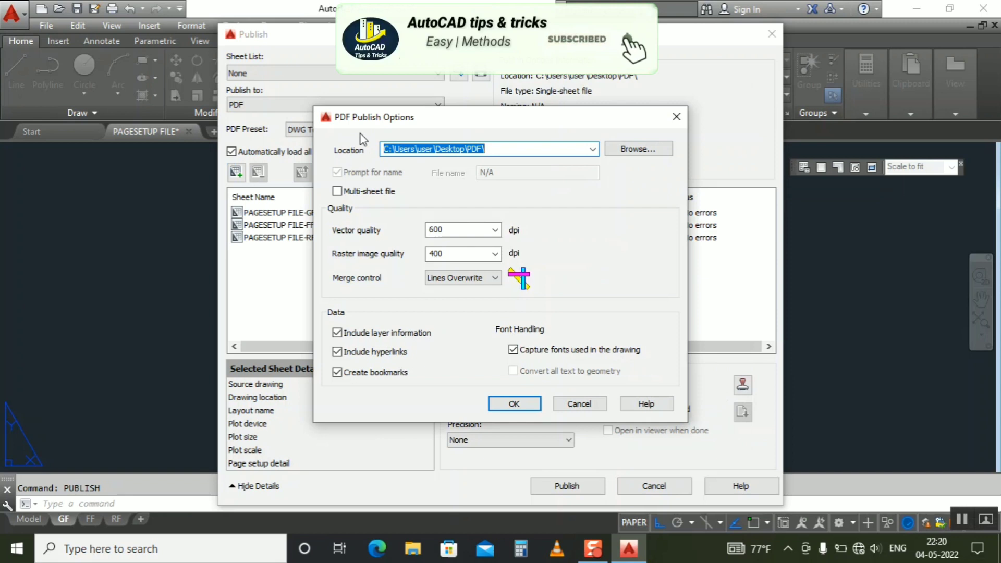
{"action": "left_click", "coordinate": [634, 151]}
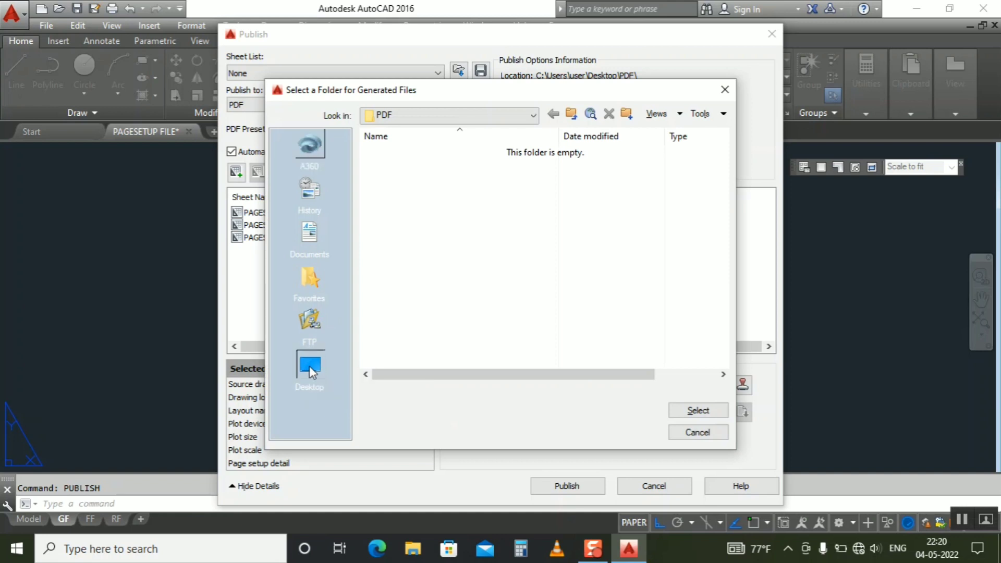
{"action": "left_click", "coordinate": [309, 367]}
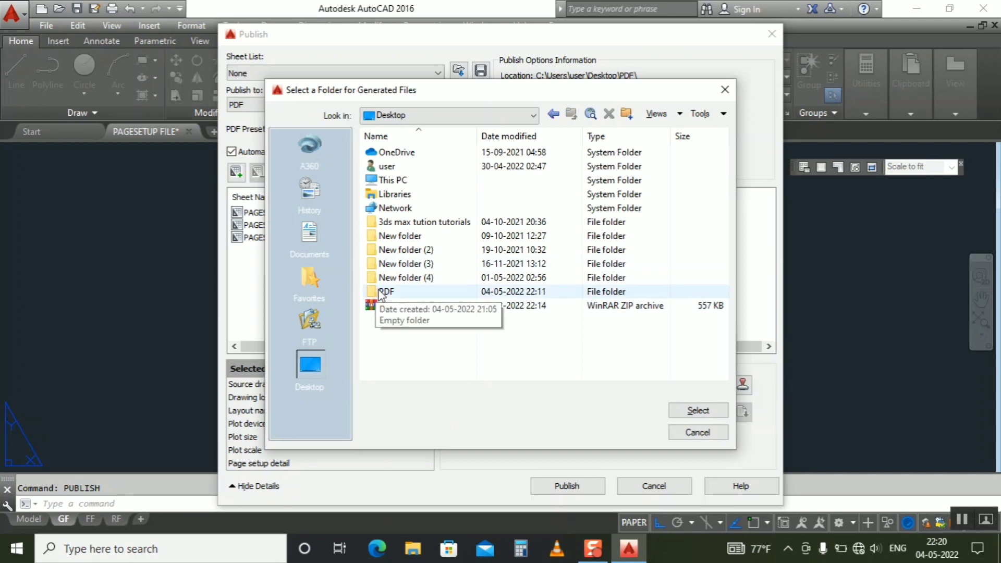
{"action": "double_click", "coordinate": [373, 293]}
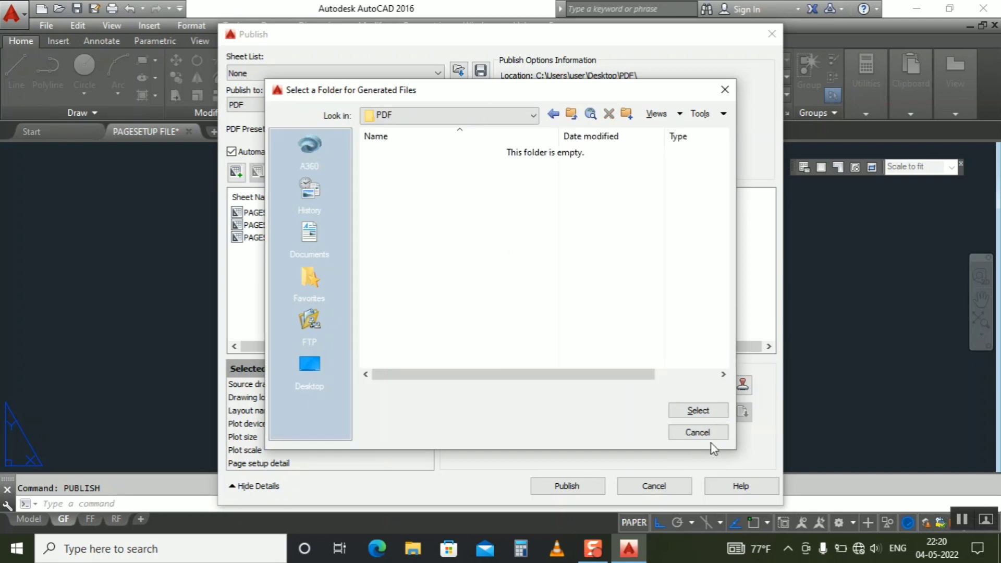
{"action": "left_click", "coordinate": [698, 411]}
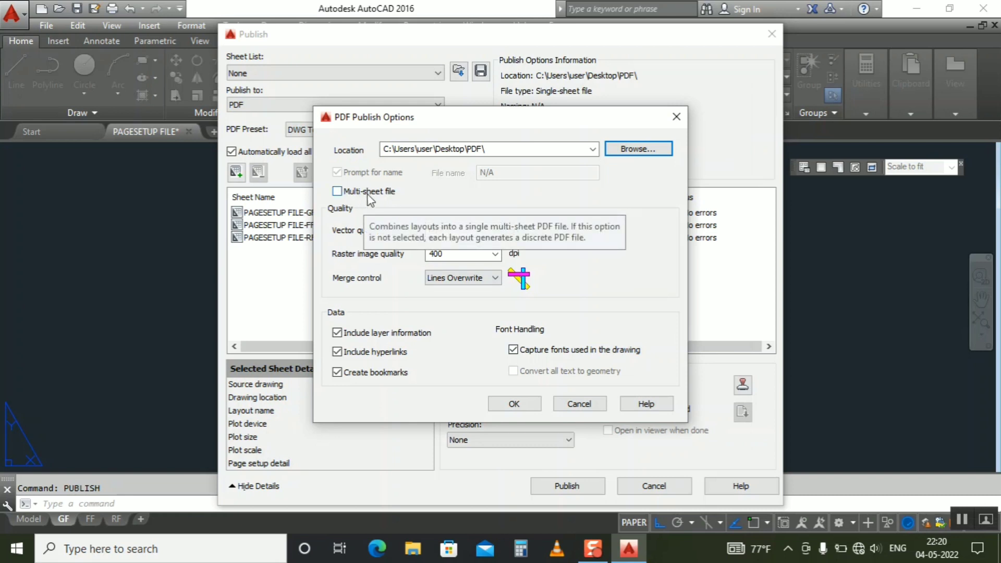
{"action": "left_click", "coordinate": [337, 192]}
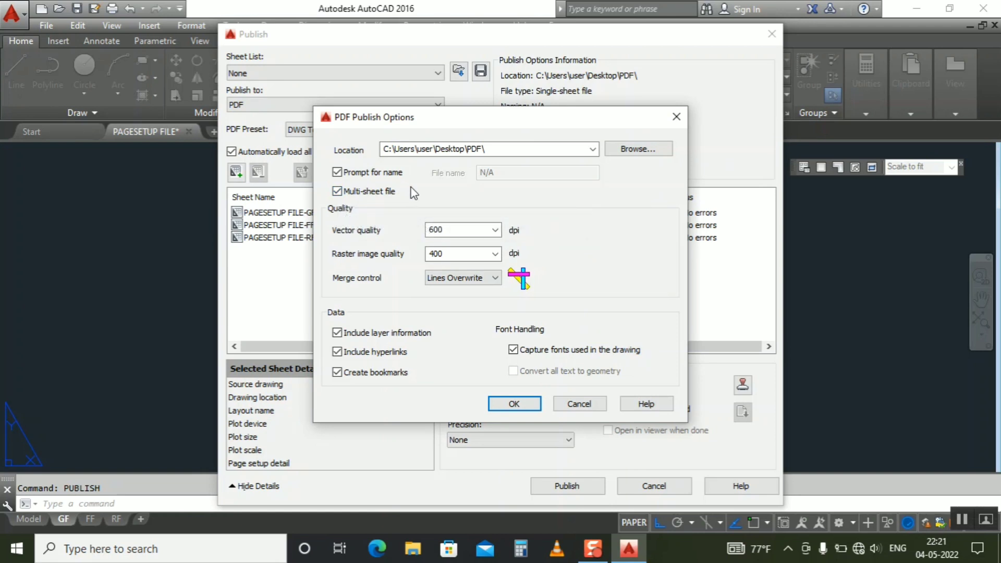
{"action": "left_click", "coordinate": [337, 192]}
{"action": "left_click", "coordinate": [515, 404]}
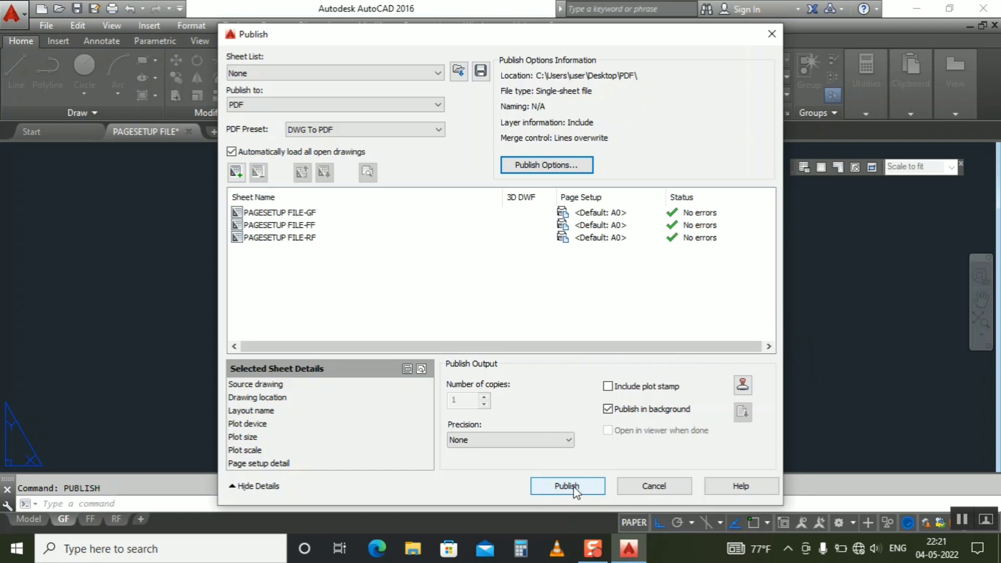
Publish the three sheets, declining to save the sheet list
{"action": "left_click", "coordinate": [574, 488]}
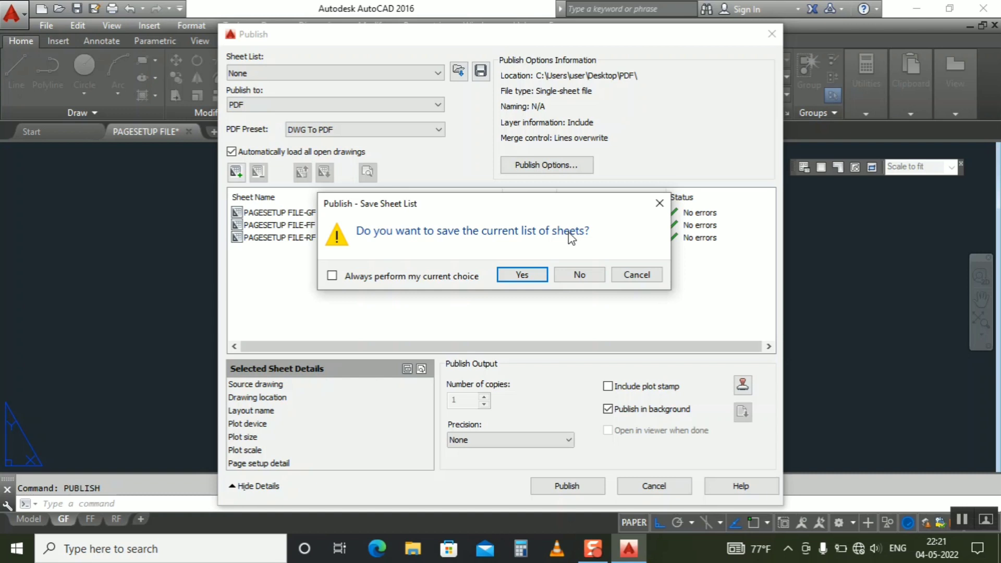
{"action": "left_click", "coordinate": [569, 274]}
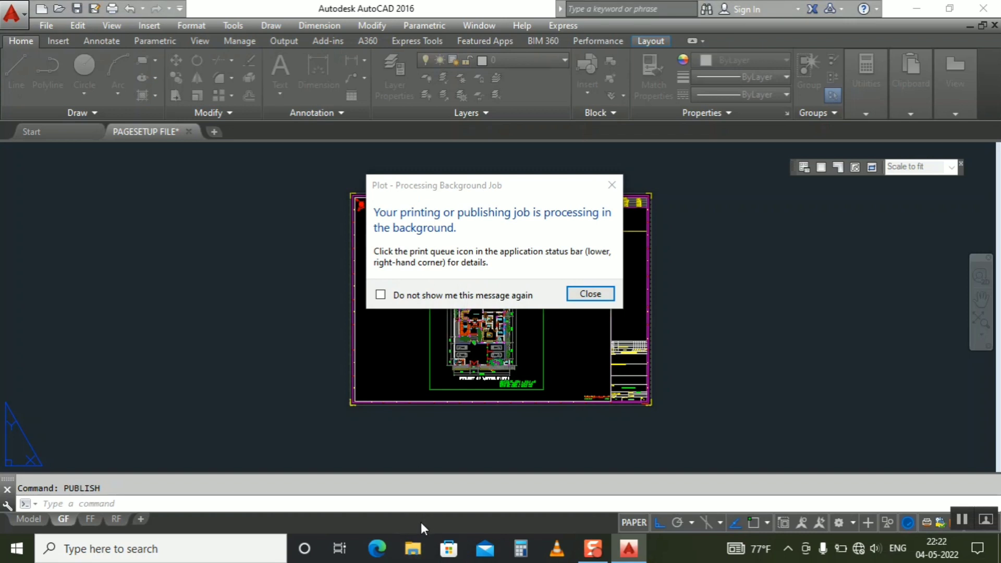
Open the Desktop\PDF folder in File Explorer and arrange it beside AutoCAD
{"action": "left_click", "coordinate": [413, 549]}
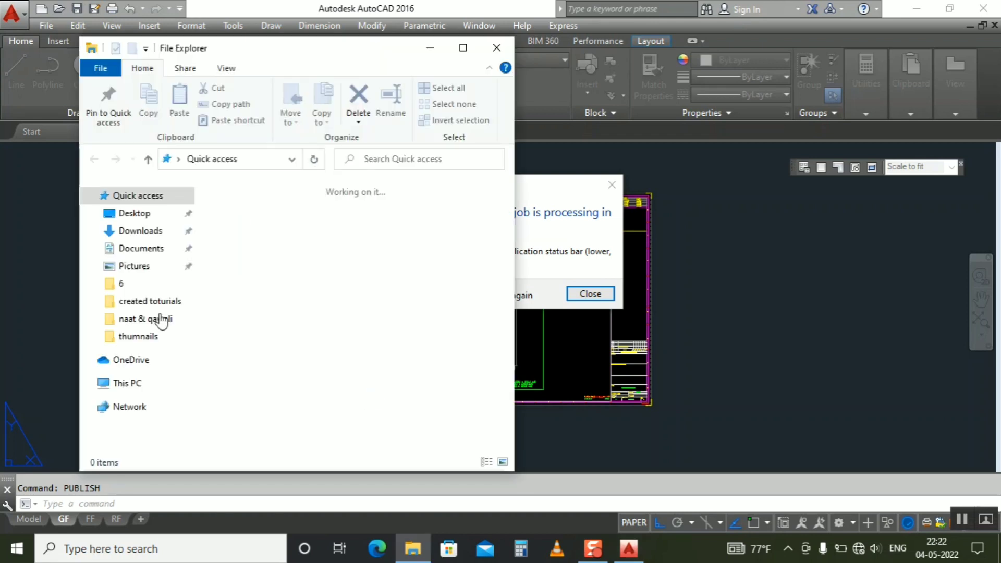
{"action": "left_click", "coordinate": [134, 215]}
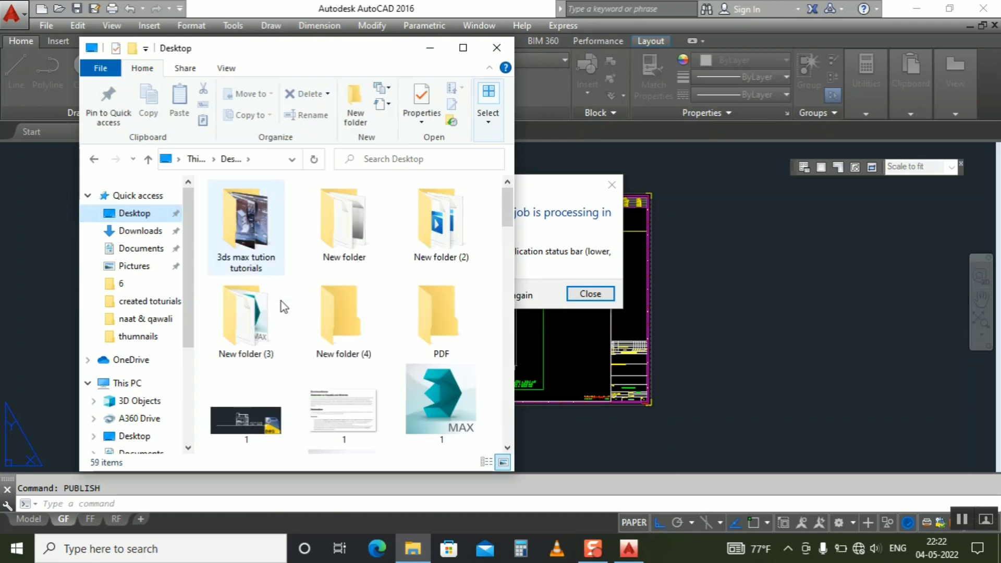
{"action": "left_click", "coordinate": [438, 328]}
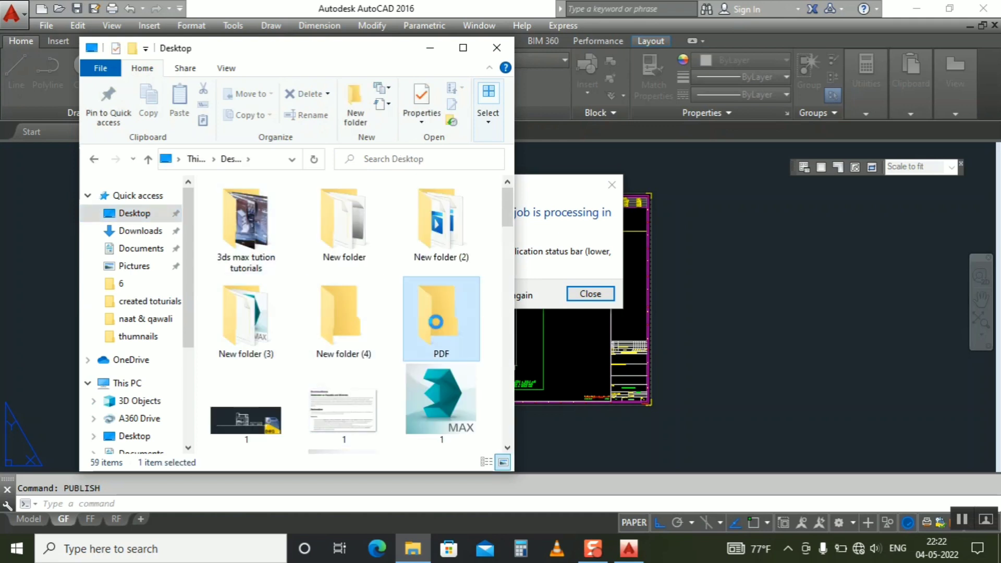
{"action": "double_click", "coordinate": [435, 321]}
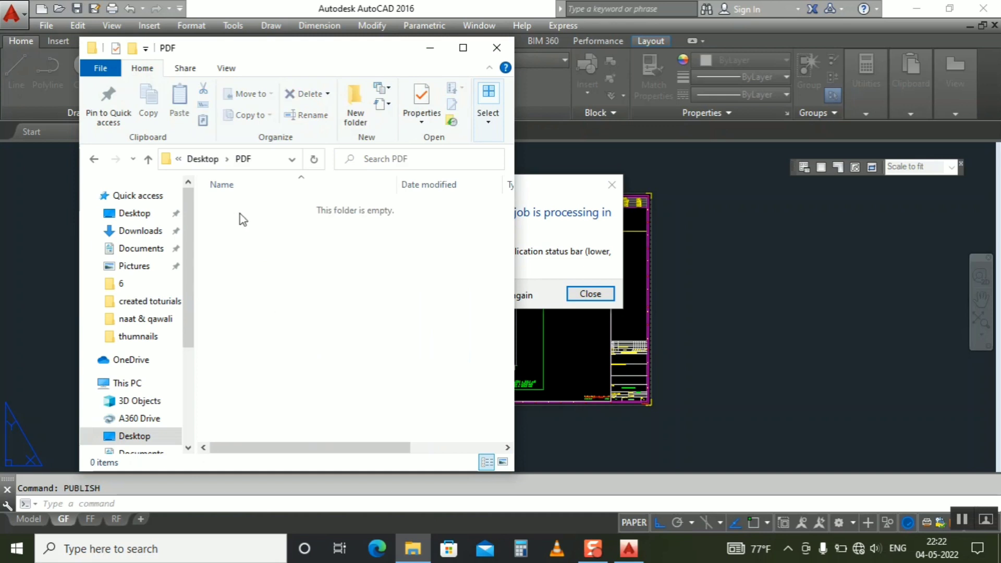
{"action": "left_click_drag", "start_coordinate": [299, 49], "coordinate": [262, 46]}
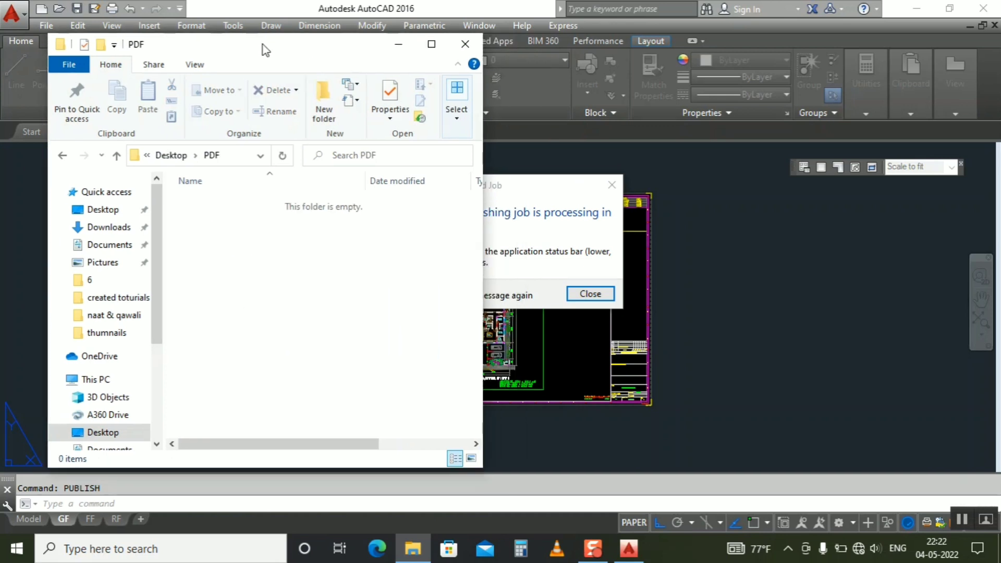
{"action": "left_click", "coordinate": [514, 188]}
{"action": "left_click_drag", "start_coordinate": [514, 188], "coordinate": [709, 187]}
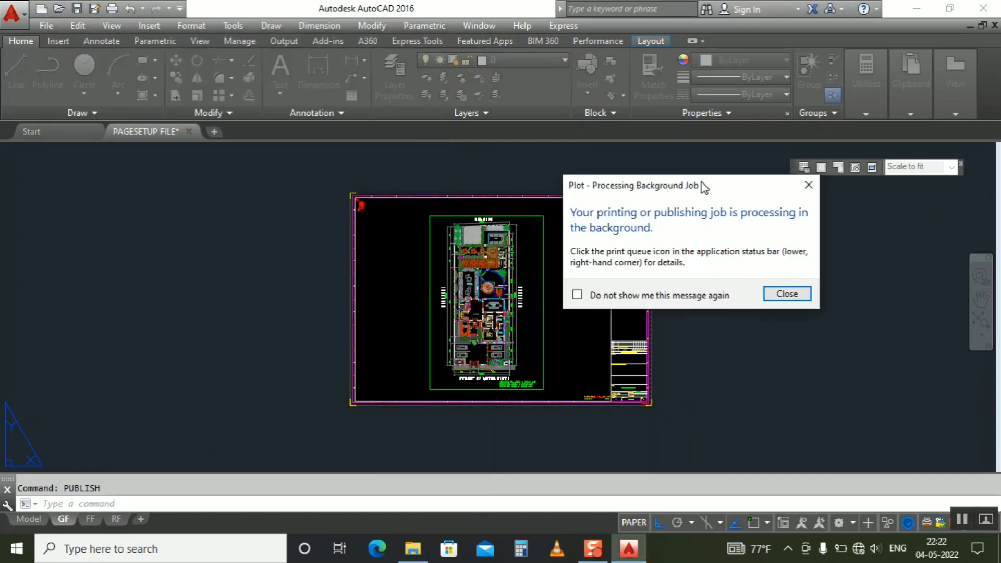
{"action": "left_click", "coordinate": [413, 549]}
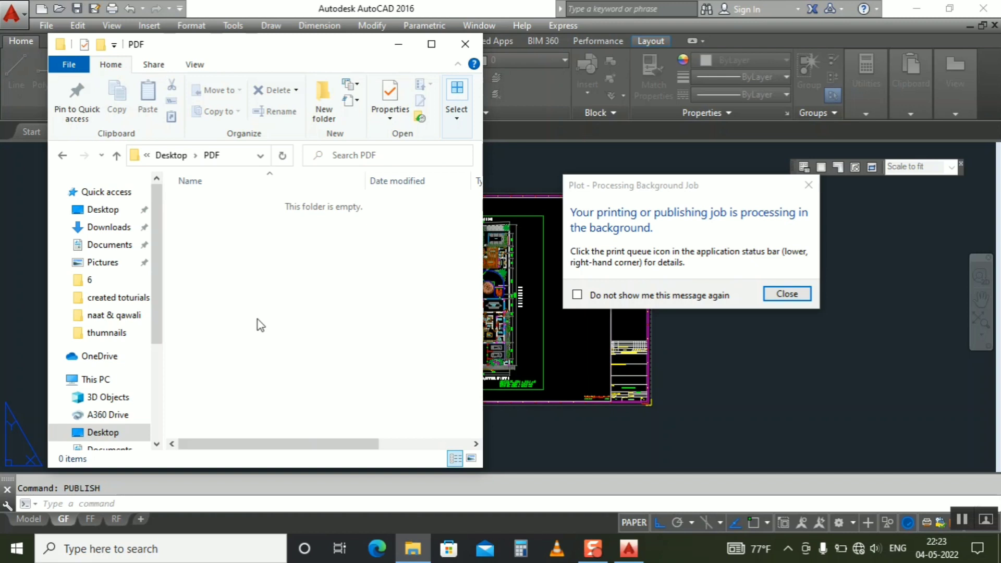
Refresh the PDF folder to show PAGESETUP FILE-FF, -GF and -RF
{"action": "right_click", "coordinate": [270, 294]}
{"action": "left_click", "coordinate": [288, 354]}
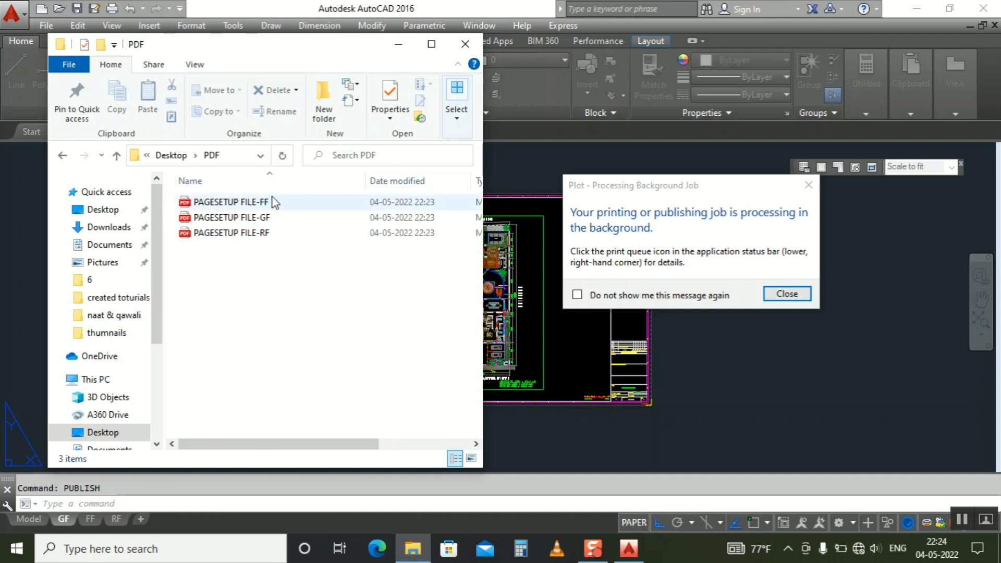
Open PAGESETUP FILE-FF.pdf from the PDF folder in Microsoft Edge
{"action": "left_click", "coordinate": [258, 202]}
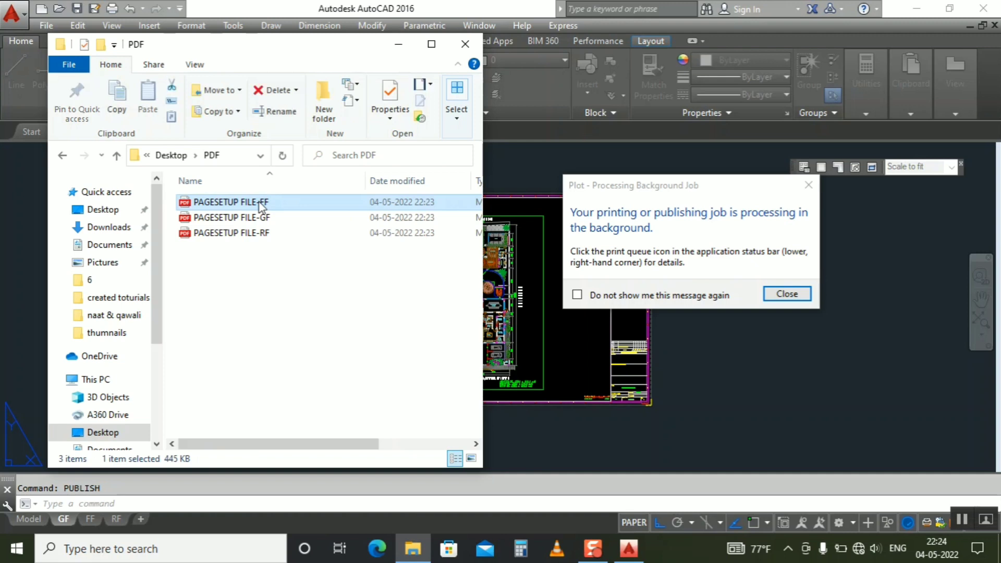
{"action": "double_click", "coordinate": [259, 203]}
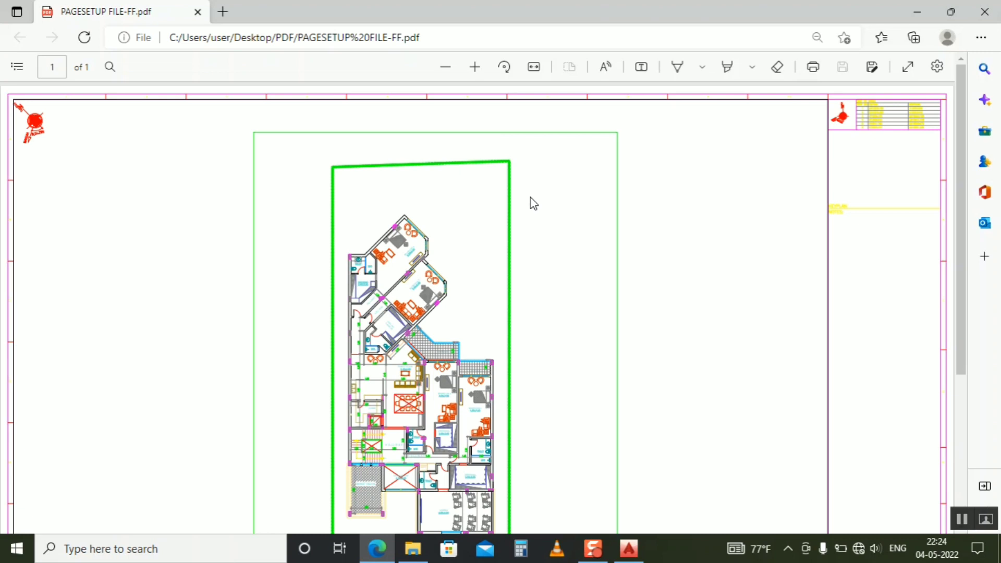
Scroll through the FF PDF to check the FIRST FLOOR AREA = 450.0 m2 plan and title block
{"action": "scroll", "coordinate": [533, 203], "scroll_direction": "down", "scroll_amount": 5}
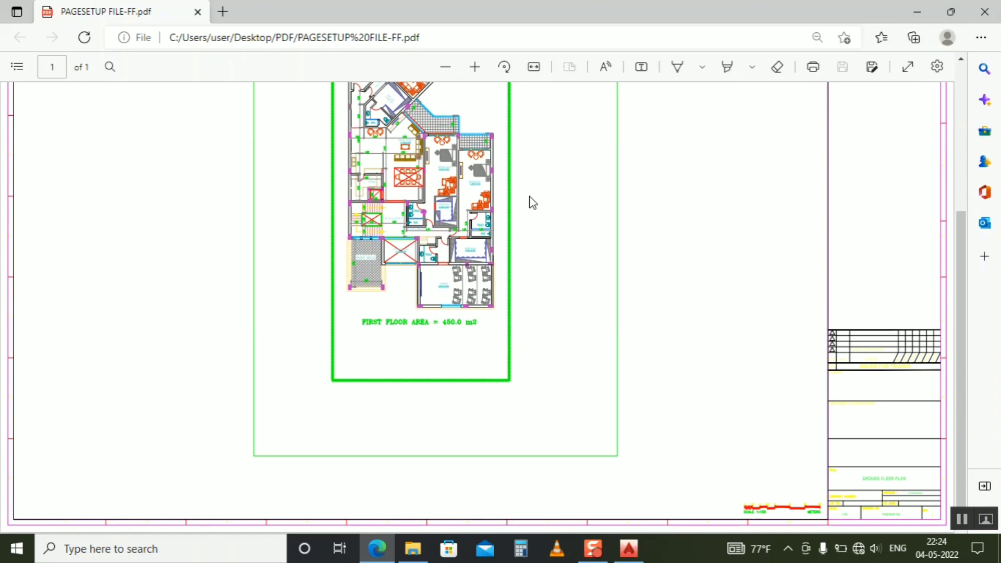
{"action": "scroll", "coordinate": [536, 219], "scroll_direction": "up", "scroll_amount": 4}
{"action": "scroll", "coordinate": [536, 215], "scroll_direction": "down", "scroll_amount": 2}
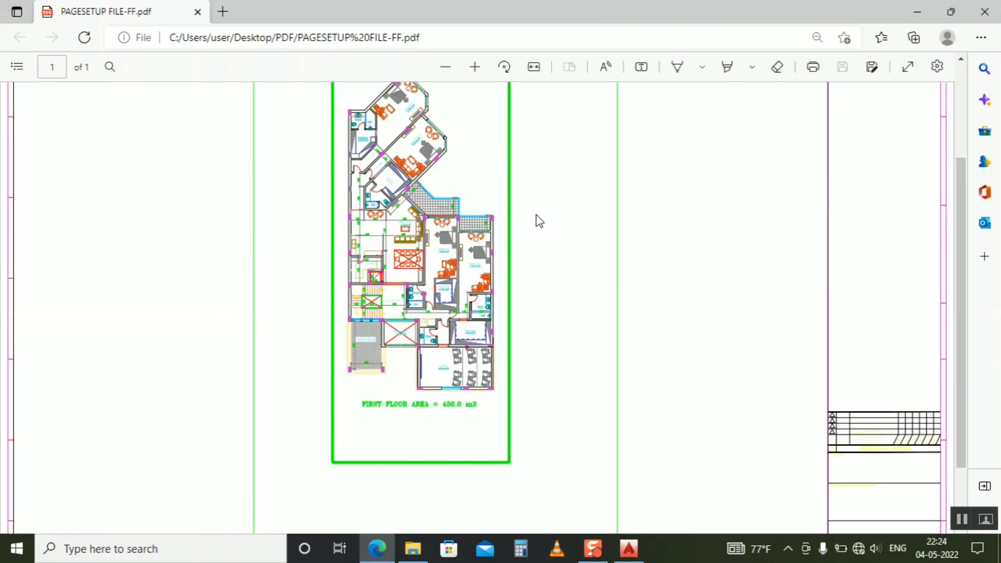
{"action": "scroll", "coordinate": [540, 219], "scroll_direction": "up", "scroll_amount": 4}
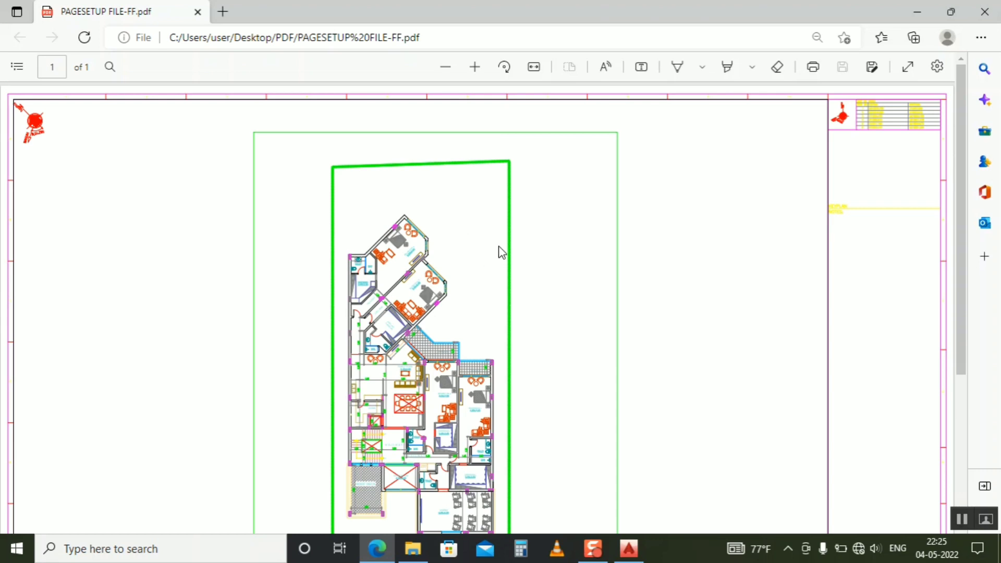
{"action": "scroll", "coordinate": [469, 292], "scroll_direction": "down", "scroll_amount": 5}
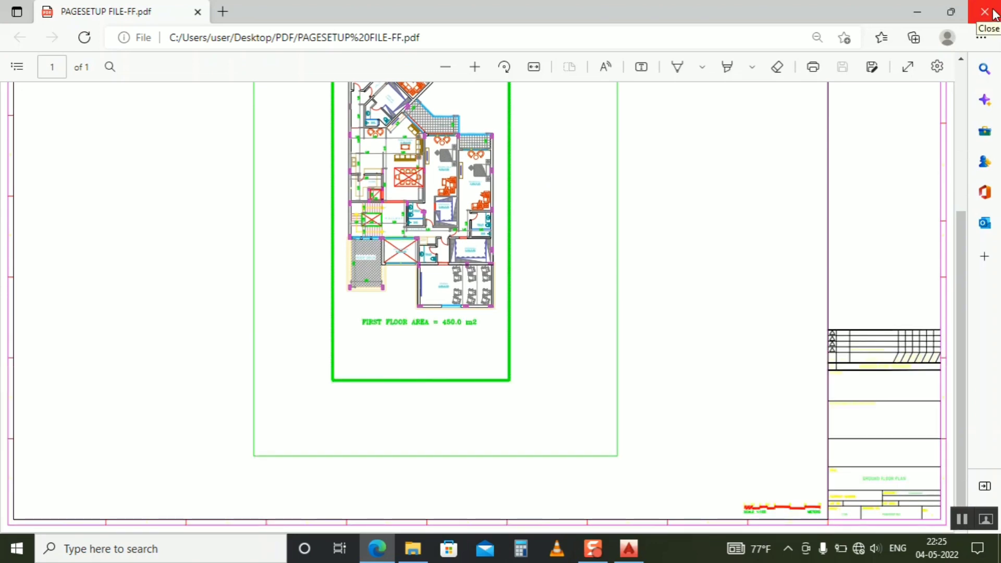
Close Microsoft Edge to return to the Desktop PDF folder listing the three PDFs
{"action": "left_click", "coordinate": [993, 13]}
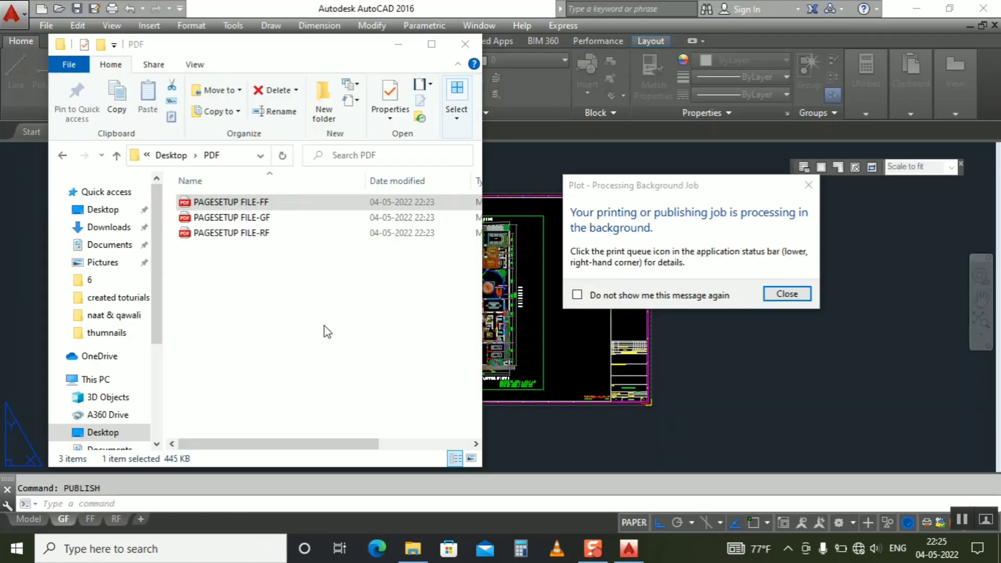